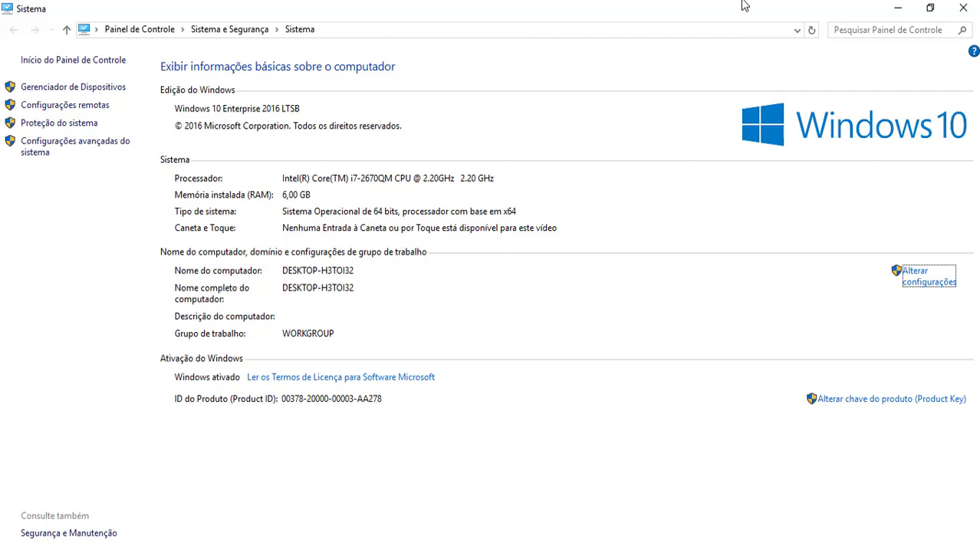
Close the Control Panel System window to return to the blank CorelDRAW document
{"action": "left_click", "coordinate": [956, 7]}
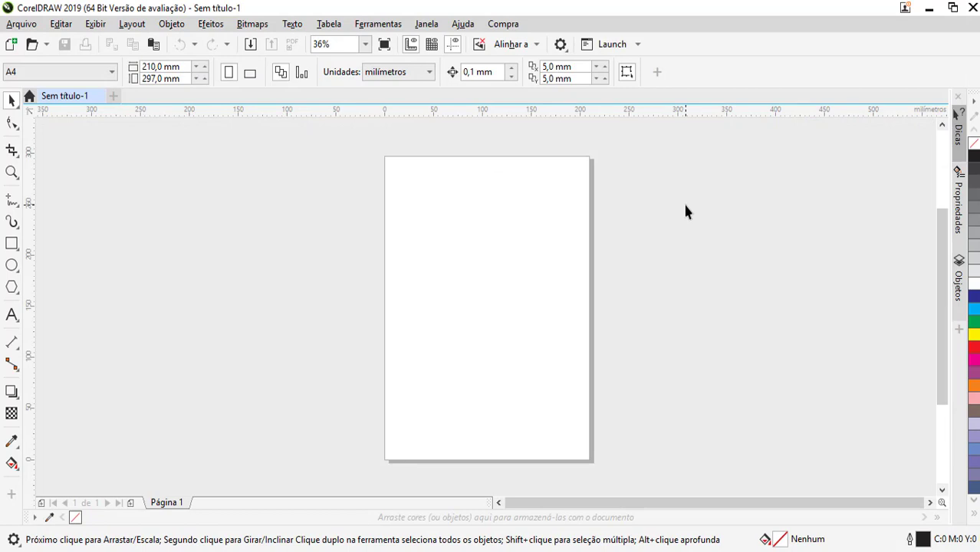
Make the A4 page landscape, browse the Efeitos menu, and add a page-sized rectangle
{"action": "left_click", "coordinate": [250, 78]}
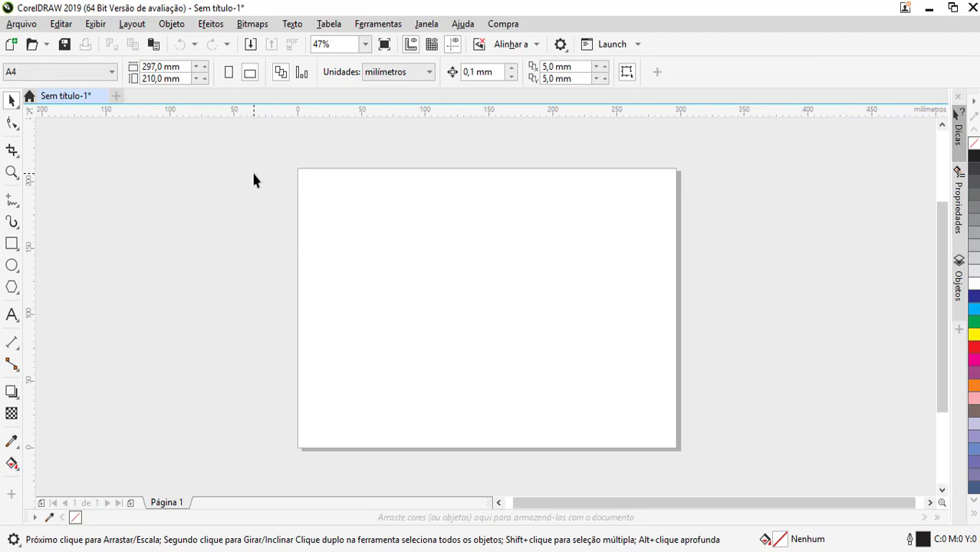
{"action": "left_click", "coordinate": [211, 25]}
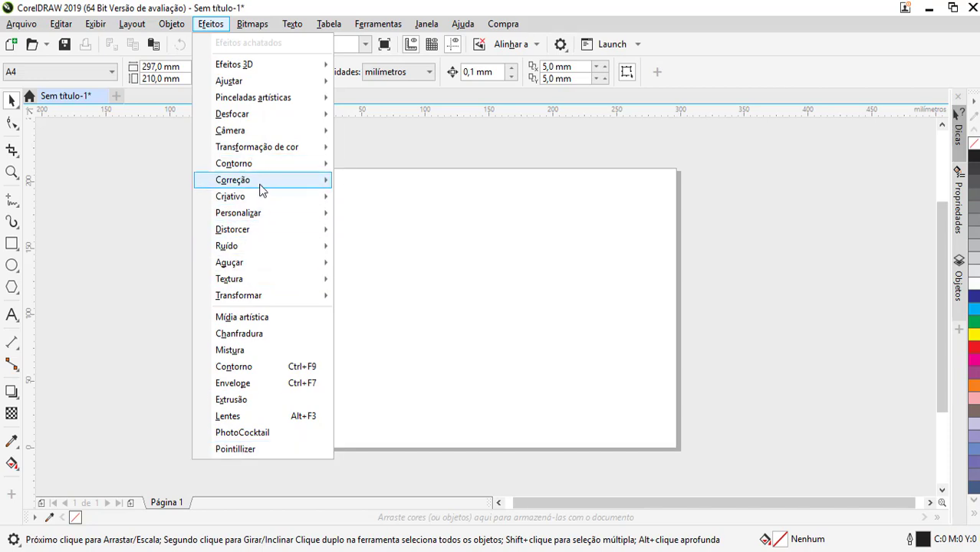
{"action": "mouse_move", "coordinate": [232, 180]}
{"action": "mouse_move", "coordinate": [232, 229]}
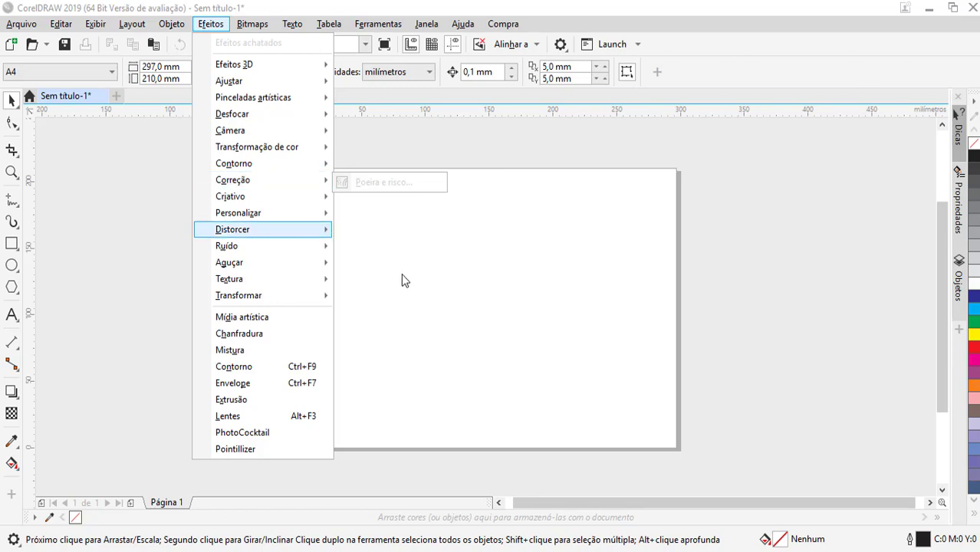
{"action": "left_click", "coordinate": [522, 278]}
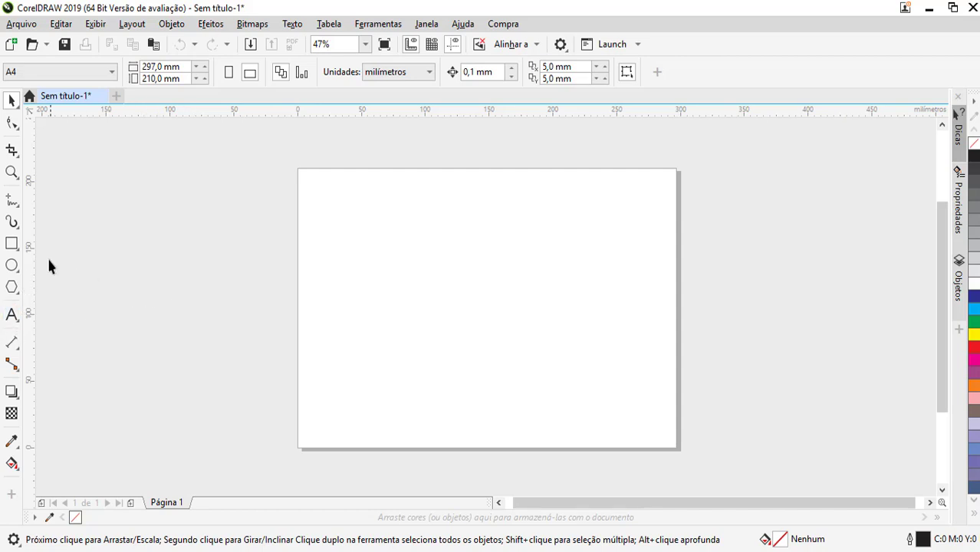
{"action": "double_click", "coordinate": [13, 244]}
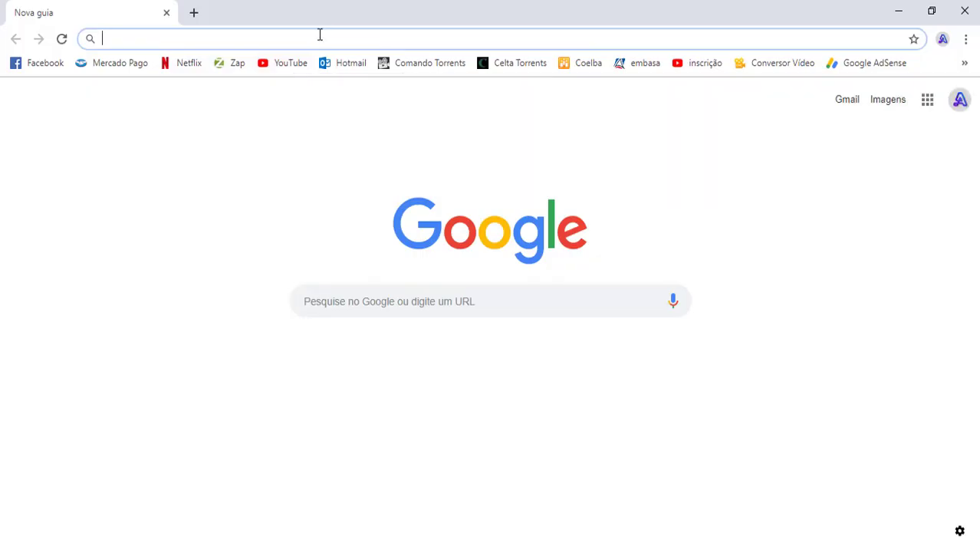
Type a Mickey search into Chrome's address bar, correcting the 'micky' misspelling
{"action": "type", "text": "mick"}
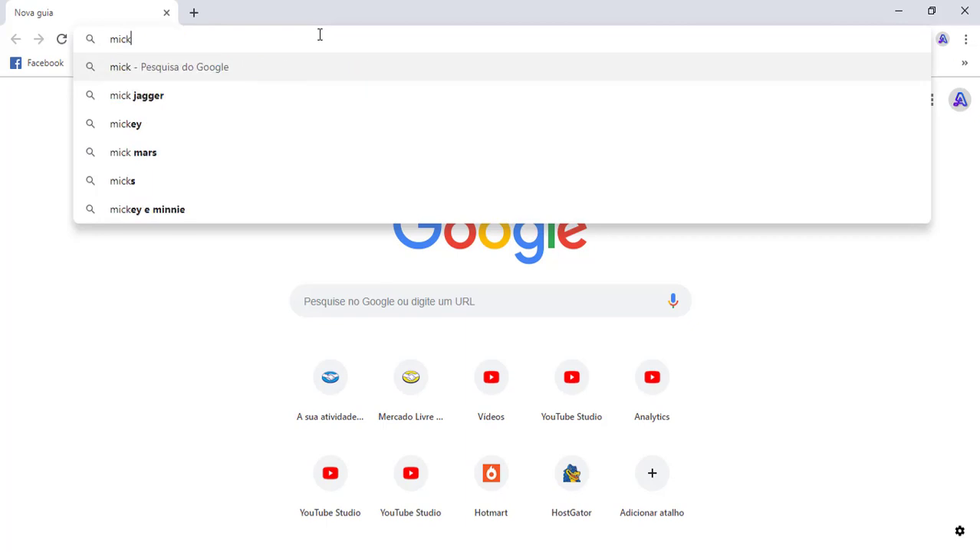
{"action": "type", "text": "y"}
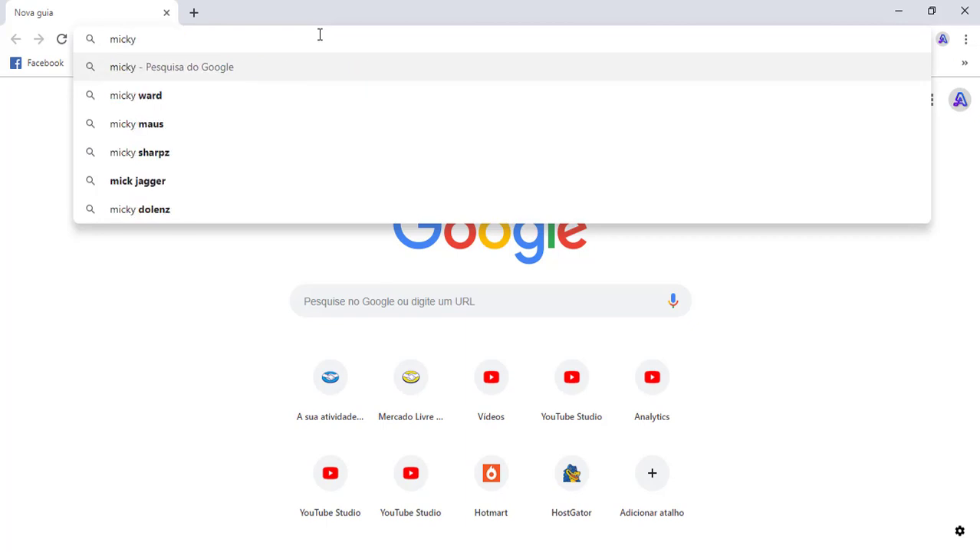
{"action": "key", "text": "BackSpace"}
{"action": "type", "text": "e"}
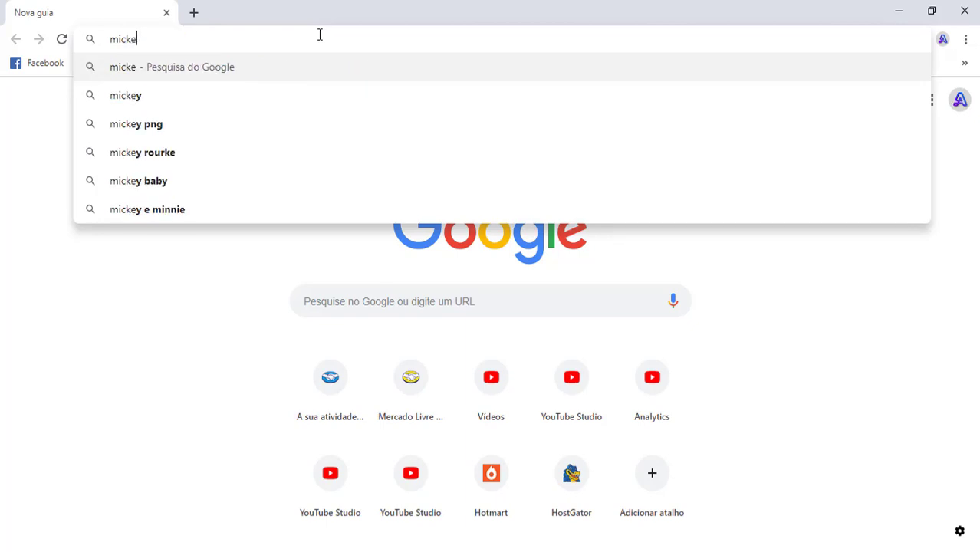
{"action": "type", "text": "i"}
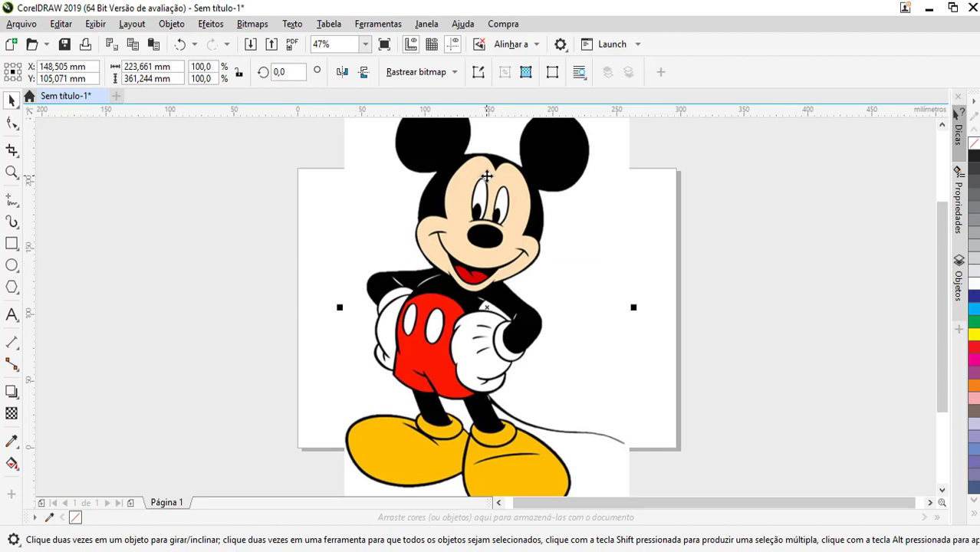
Quick-trace the Mickey bitmap, delete the original bitmap, and move the trace onto the page
{"action": "right_click", "coordinate": [483, 180]}
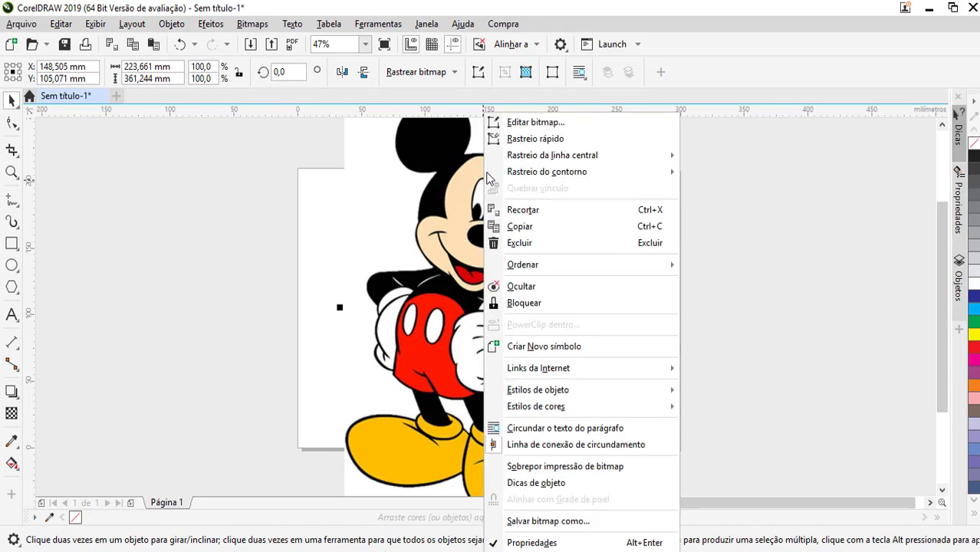
{"action": "left_click", "coordinate": [538, 139]}
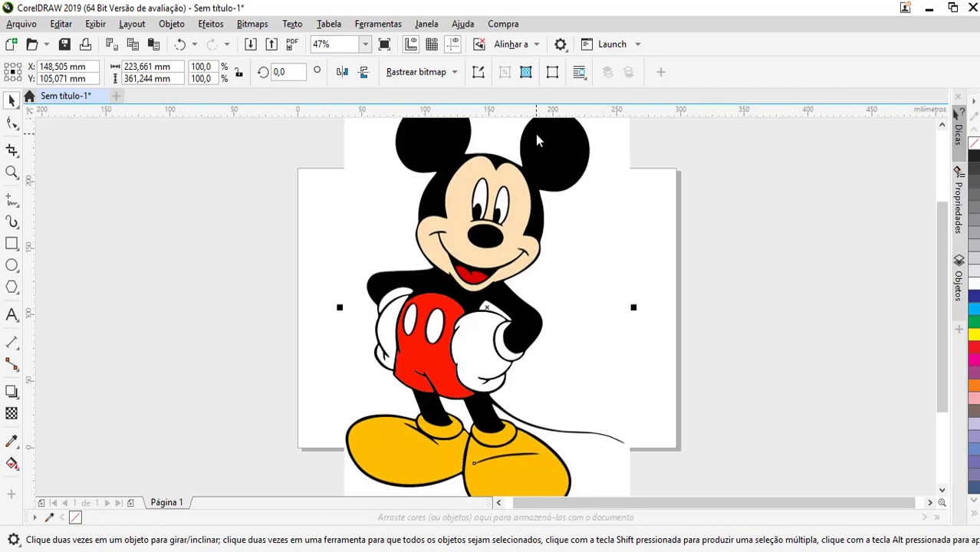
{"action": "left_click_drag", "start_coordinate": [439, 219], "coordinate": [715, 200]}
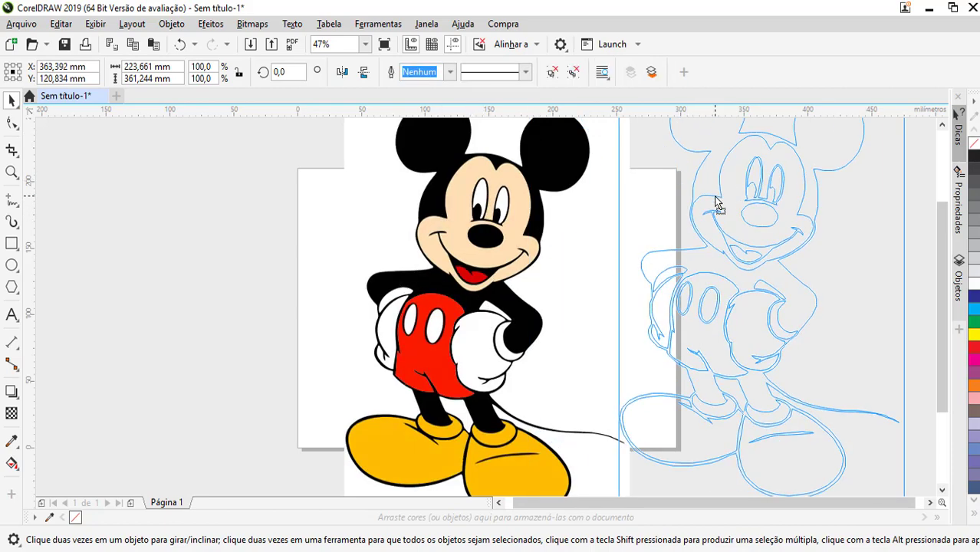
{"action": "left_click", "coordinate": [465, 259]}
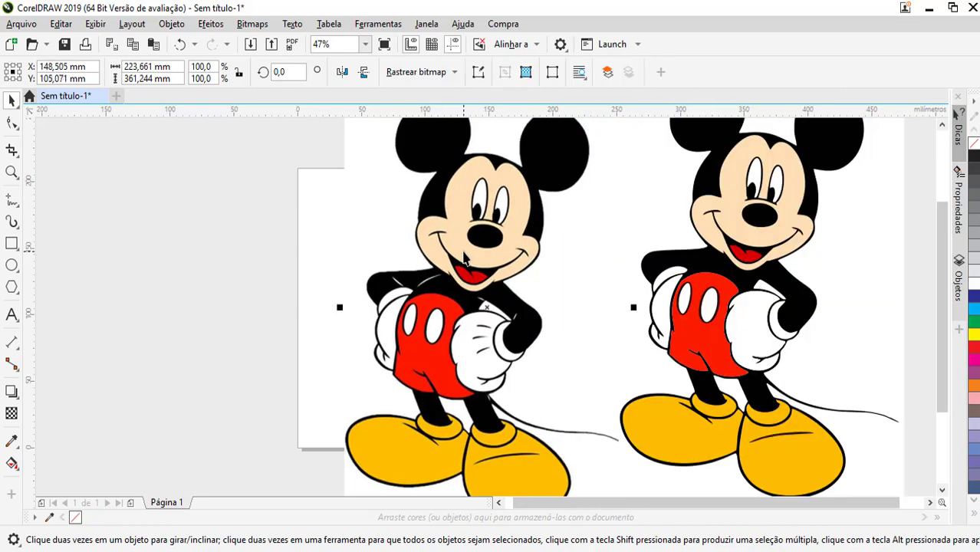
{"action": "key", "text": "Delete"}
{"action": "left_click_drag", "start_coordinate": [675, 218], "coordinate": [414, 299]}
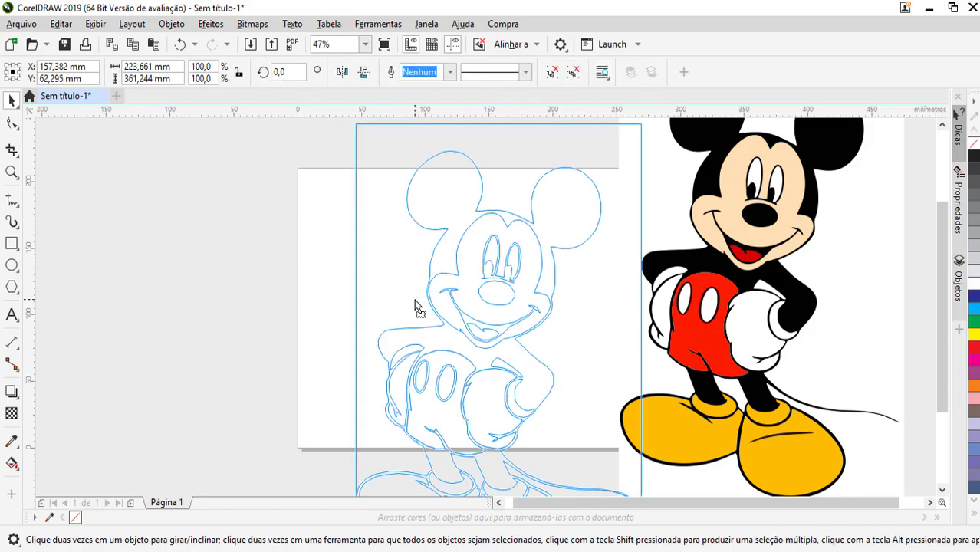
{"action": "key", "text": "F4"}
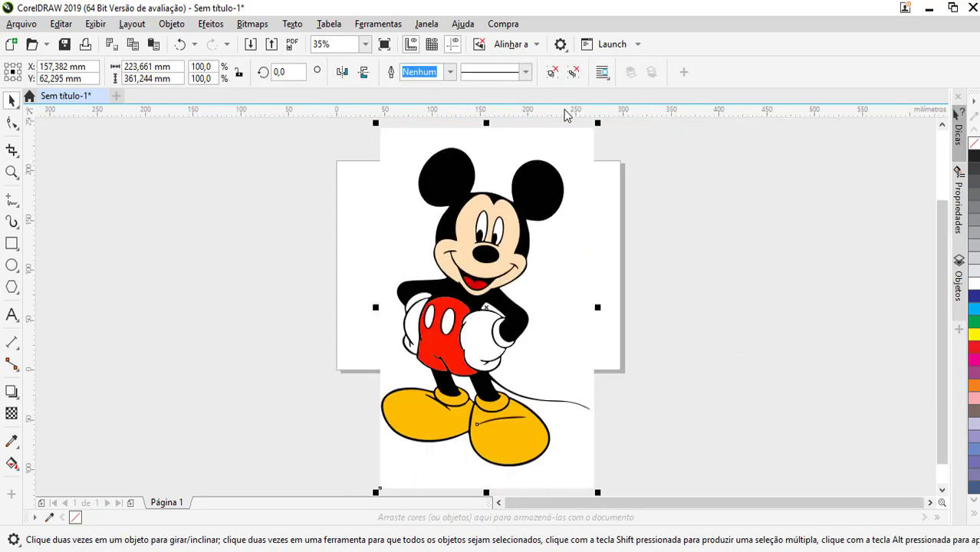
Ungroup the trace, delete its white background, scale Mickey to 65%, and centre it
{"action": "left_click", "coordinate": [572, 72]}
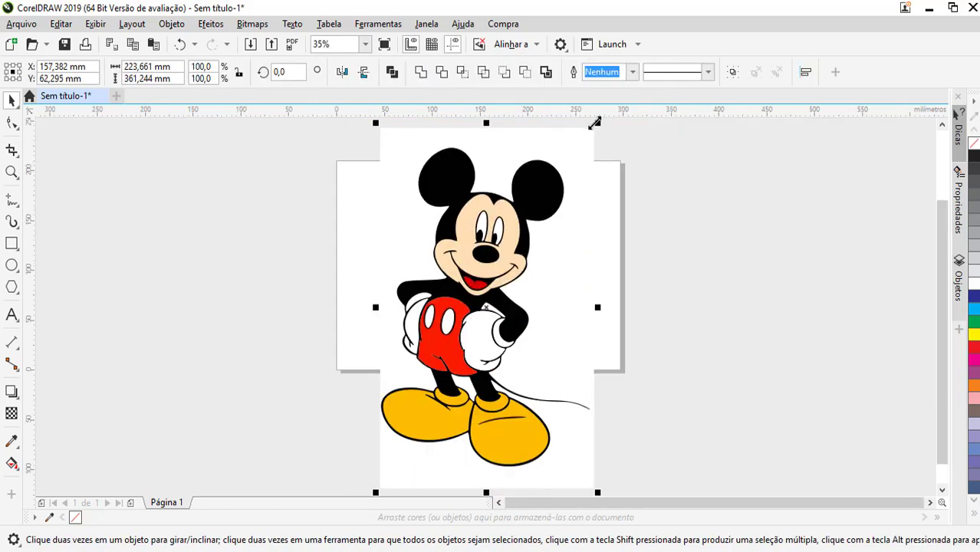
{"action": "left_click_drag", "start_coordinate": [626, 144], "coordinate": [574, 133]}
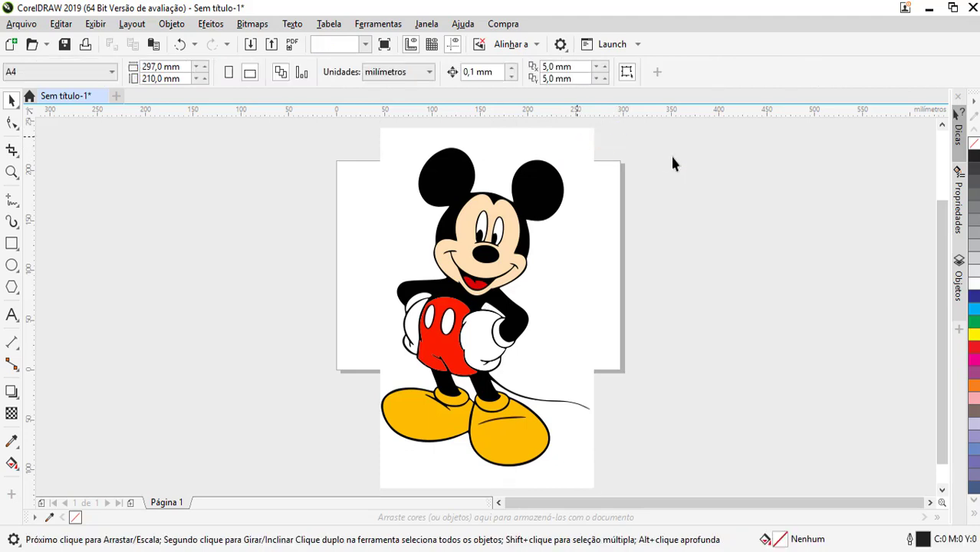
{"action": "key", "text": "Delete"}
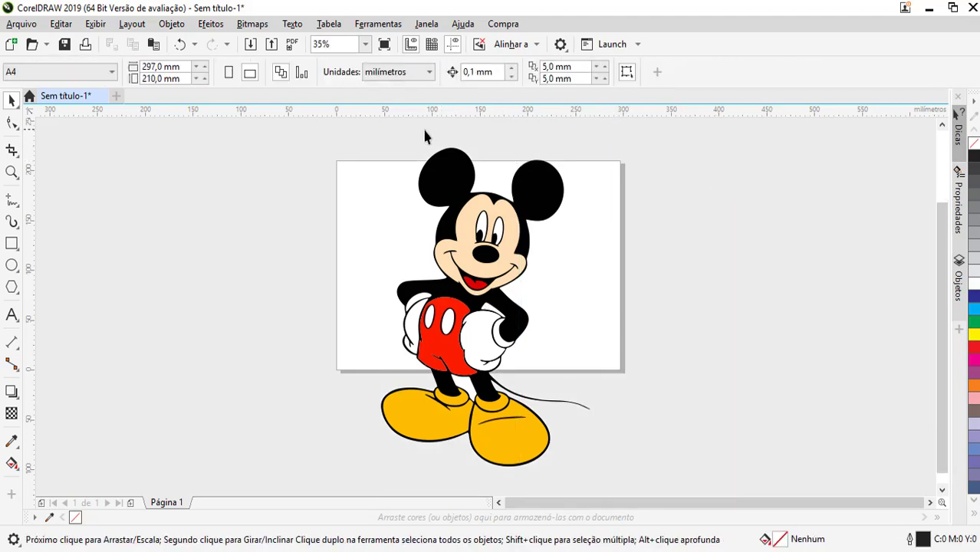
{"action": "mouse_move", "coordinate": [342, 133]}
{"action": "left_mouse_down"}
{"action": "mouse_move", "coordinate": [597, 366]}
{"action": "mouse_move", "coordinate": [645, 481]}
{"action": "left_mouse_up"}
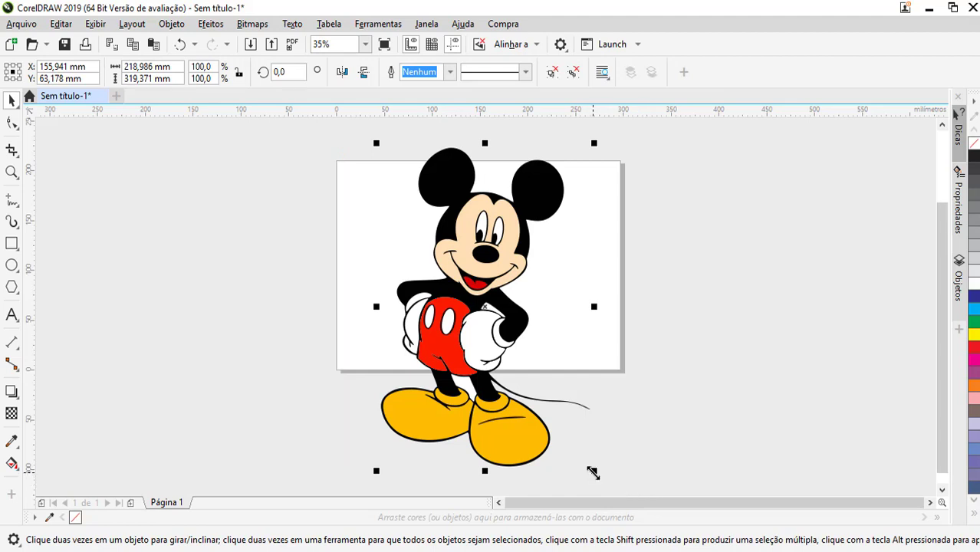
{"action": "left_click_drag", "start_coordinate": [593, 470], "coordinate": [519, 402]}
{"action": "key", "text": "p"}
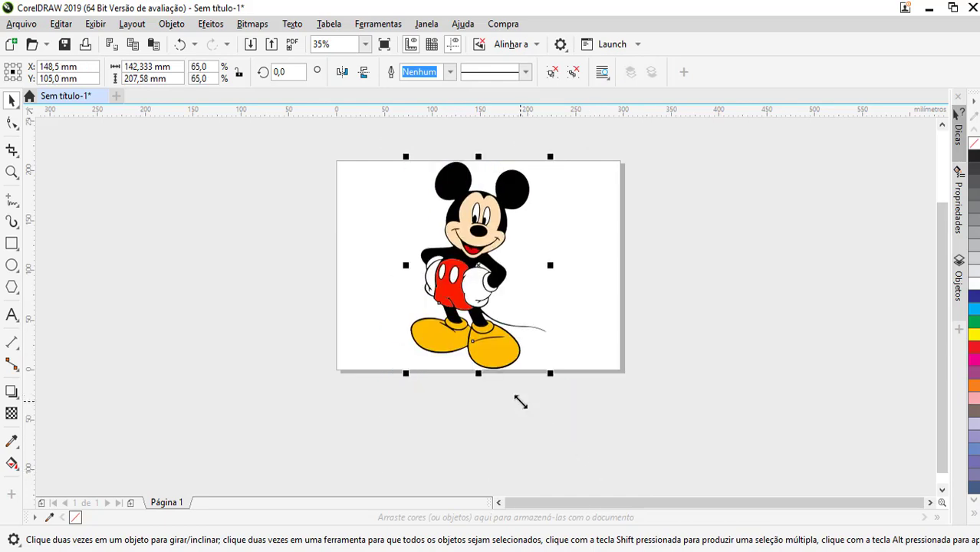
{"action": "key", "text": "shift+F4"}
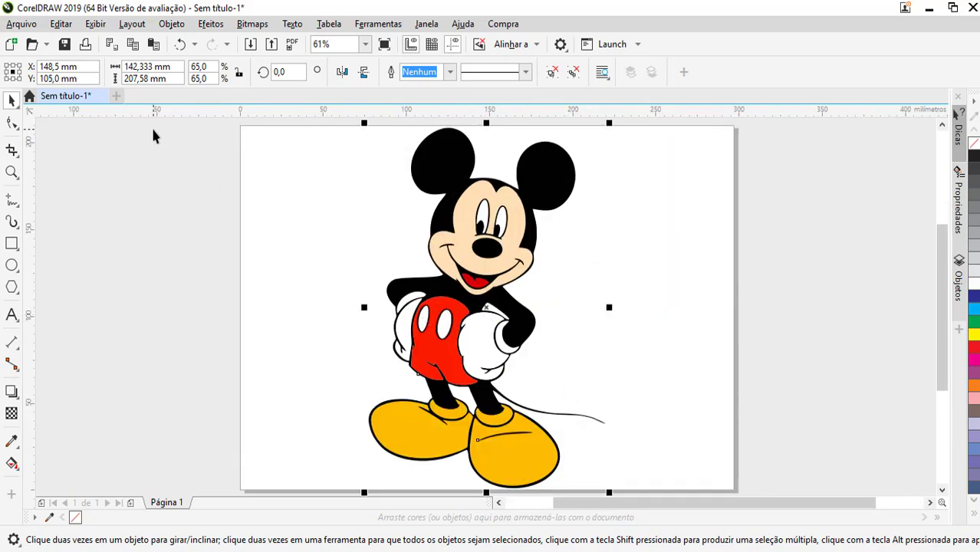
Apply the Pointillizer to Mickey with the default Círculo dot shape
{"action": "left_click", "coordinate": [211, 24]}
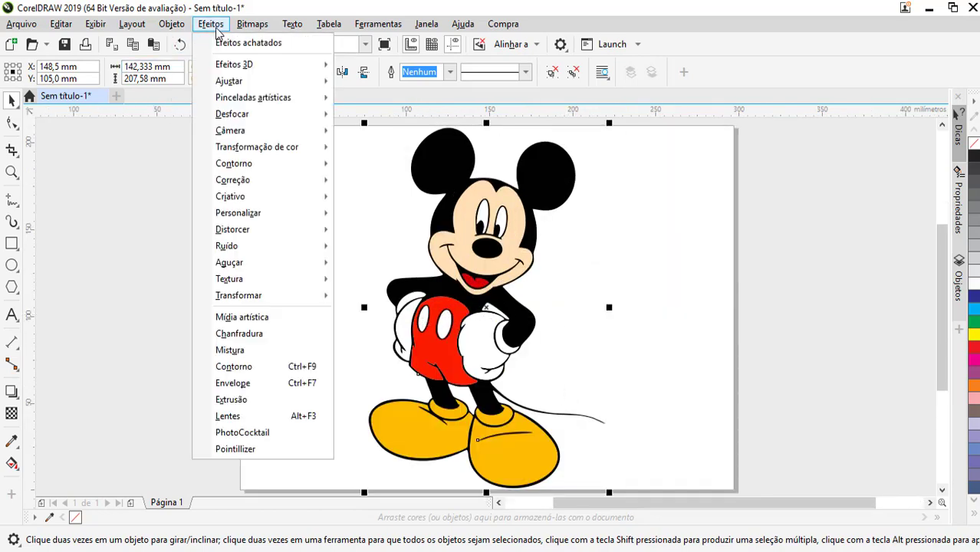
{"action": "left_click", "coordinate": [270, 450]}
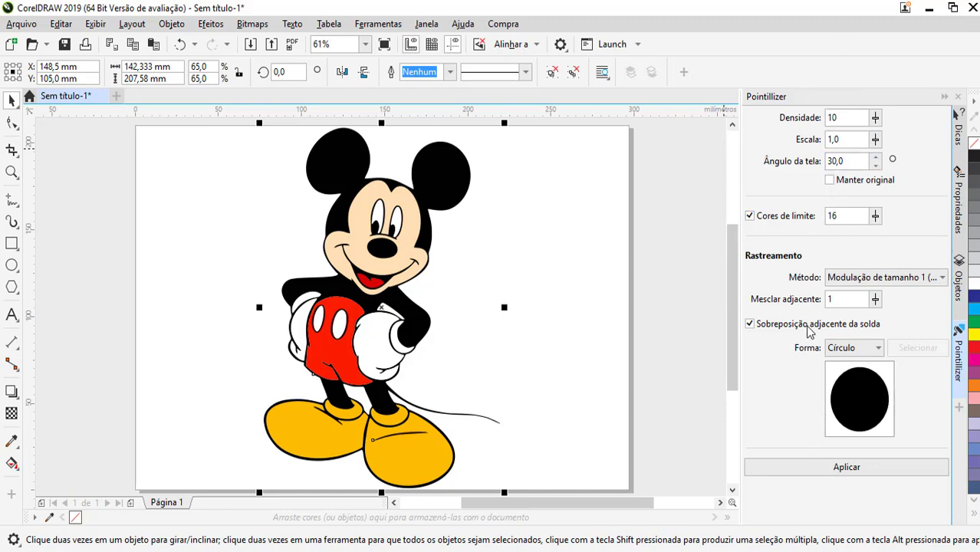
{"action": "left_click", "coordinate": [806, 465]}
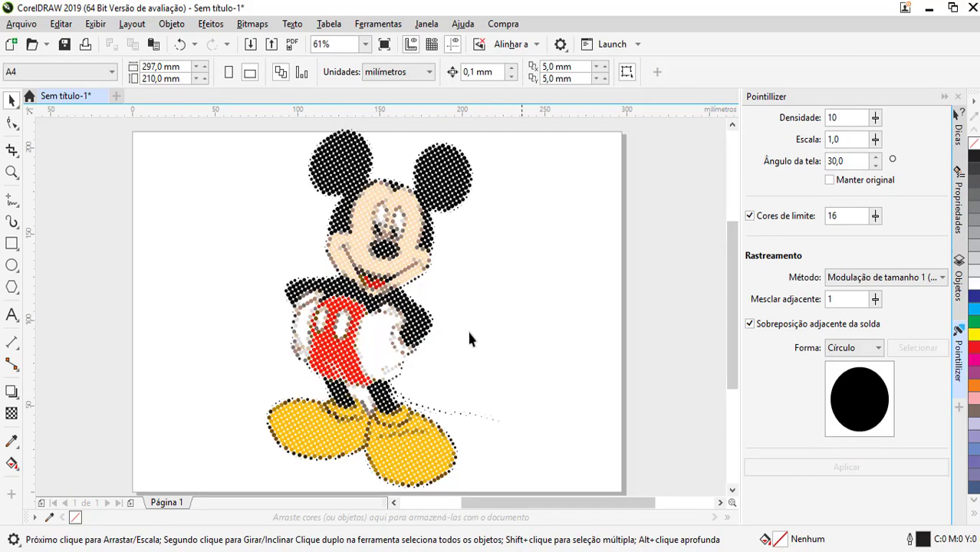
Zoom in to inspect the dotted Mickey, zoom back out, and undo the Pointillizer
{"action": "key", "text": "z"}
{"action": "left_click", "coordinate": [412, 261]}
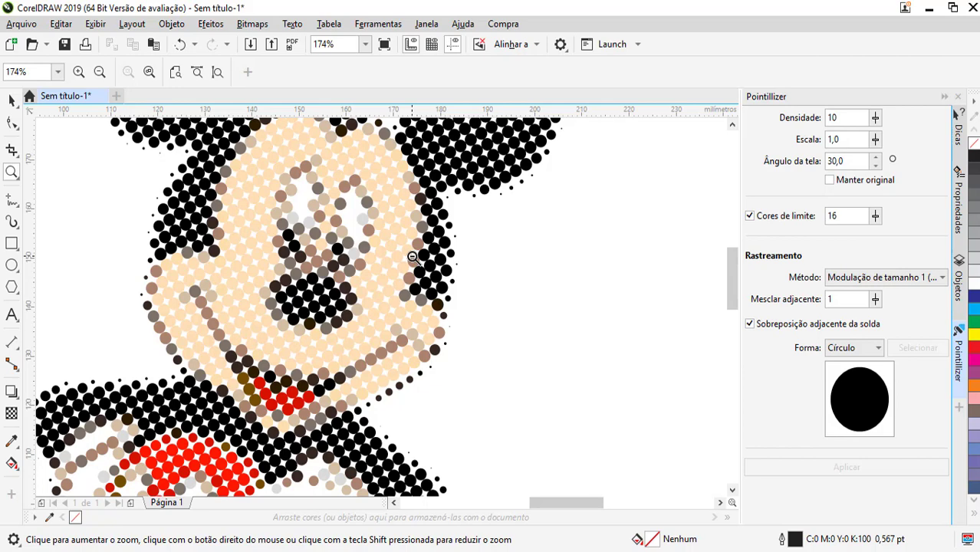
{"action": "right_click", "coordinate": [413, 257]}
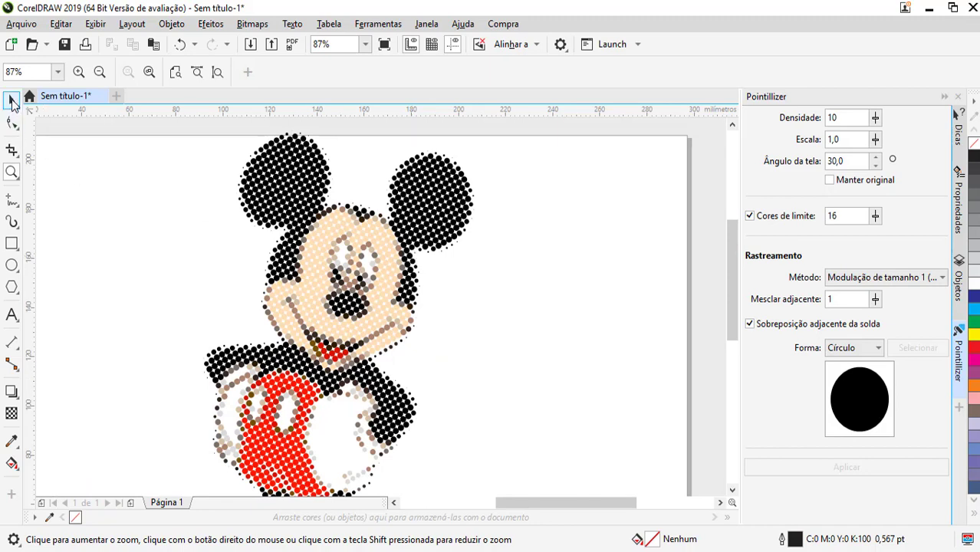
{"action": "left_click", "coordinate": [11, 103]}
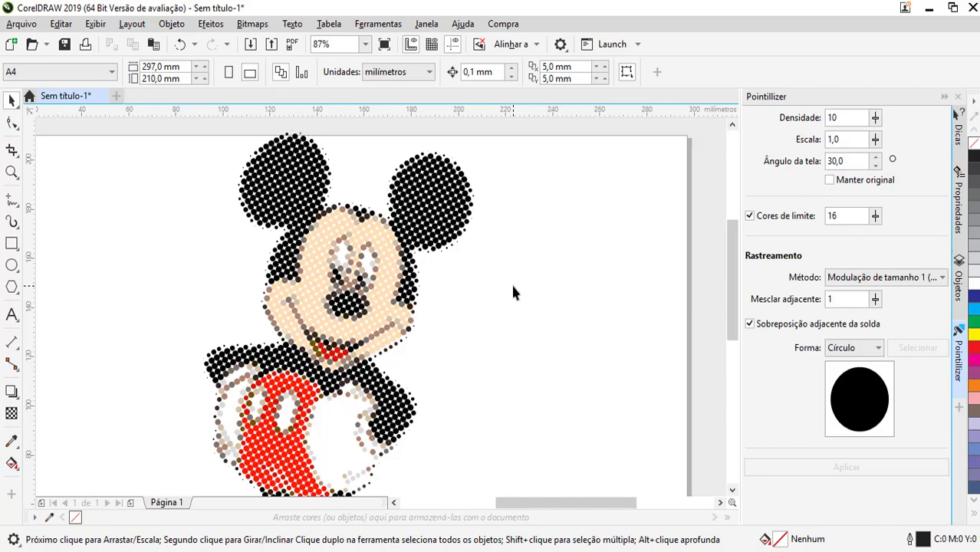
{"action": "key", "text": "ctrl+z"}
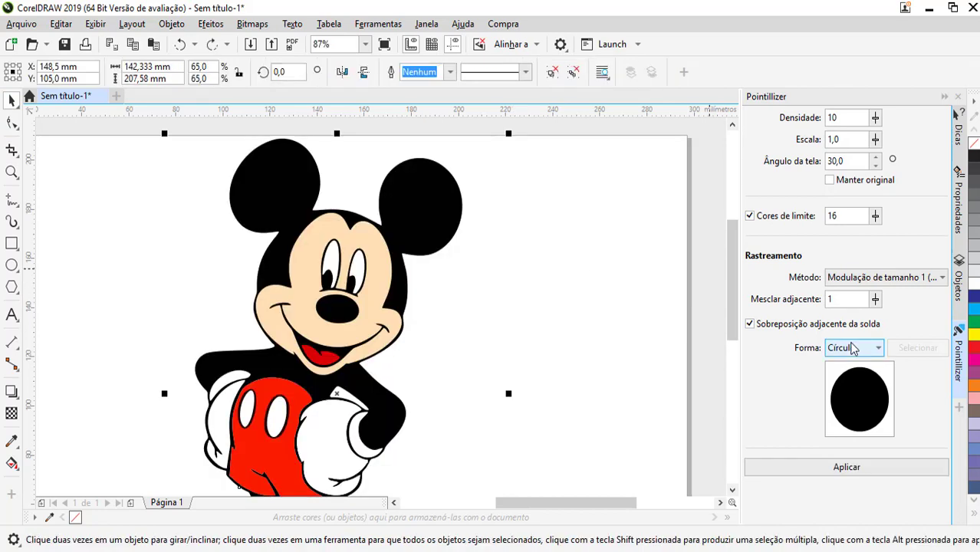
Switch the Pointillizer shape to Quadrado, try a square-dot render, and undo it
{"action": "left_click", "coordinate": [852, 351]}
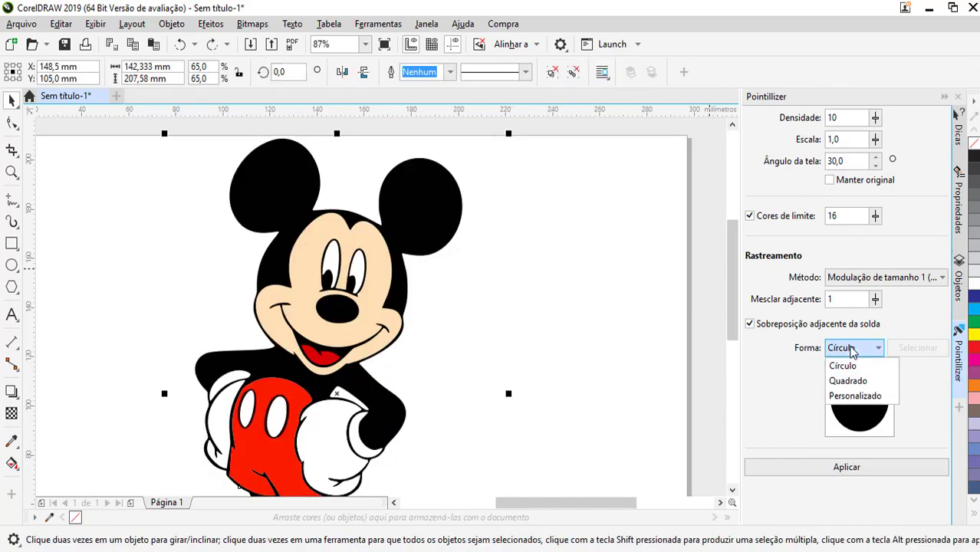
{"action": "left_click", "coordinate": [857, 381]}
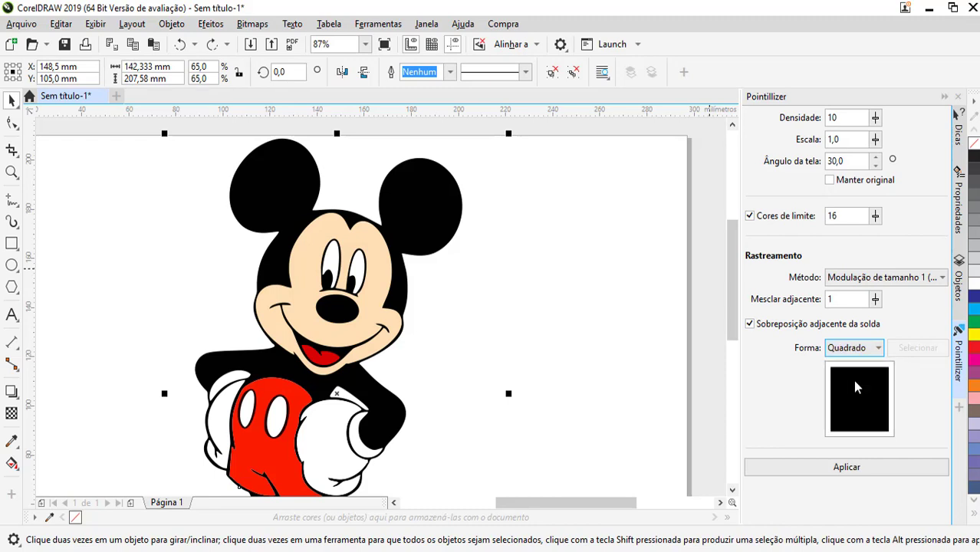
{"action": "left_click", "coordinate": [843, 462]}
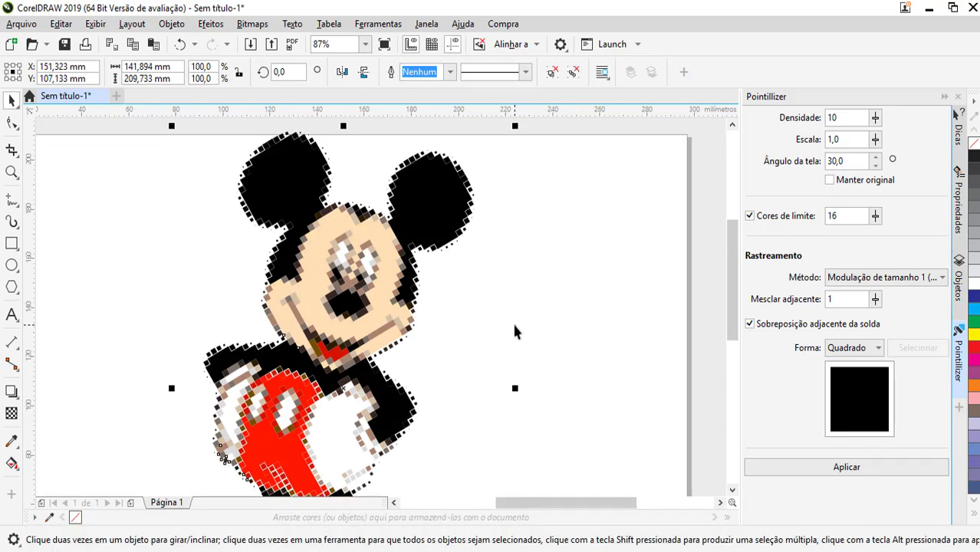
{"action": "key", "text": "ctrl+z"}
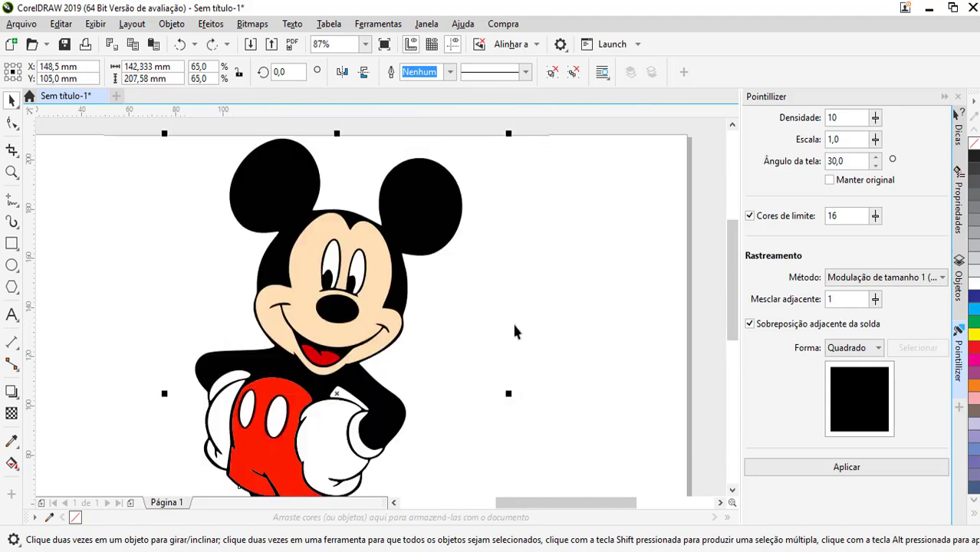
{"action": "left_click", "coordinate": [854, 354]}
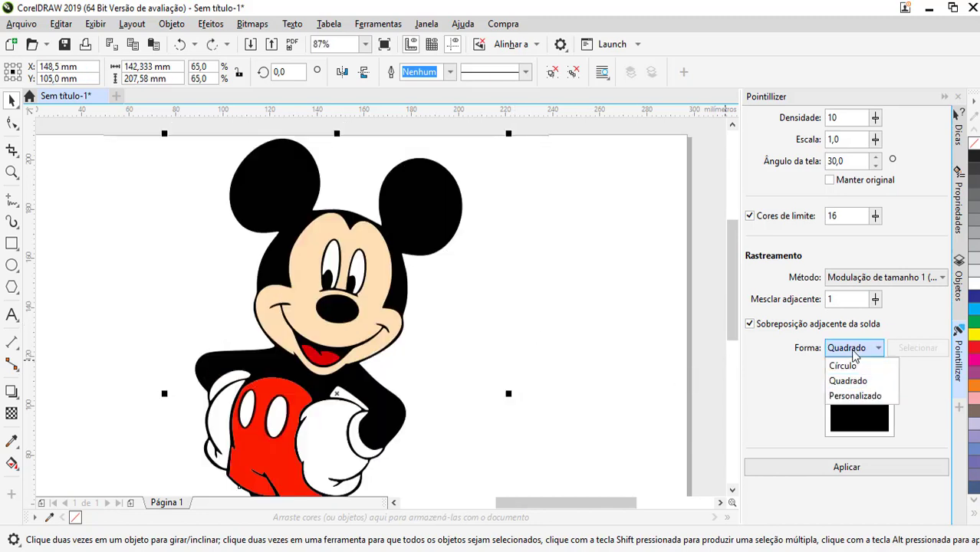
Draw a small 3-sided black-filled polygon to the right of Mickey near the page top
{"action": "left_click", "coordinate": [9, 290]}
{"action": "left_click", "coordinate": [12, 287]}
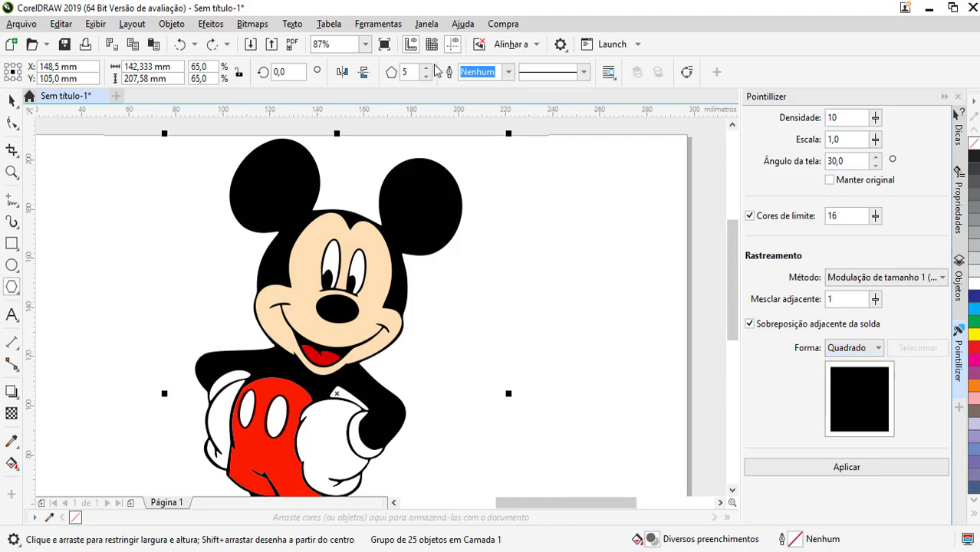
{"action": "left_click", "coordinate": [425, 76]}
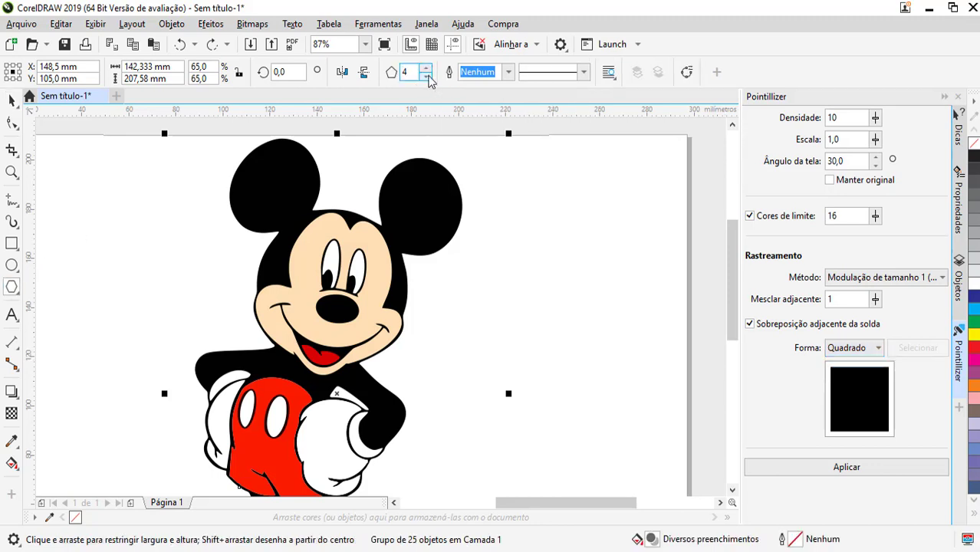
{"action": "left_click", "coordinate": [426, 75]}
{"action": "left_click", "coordinate": [623, 186]}
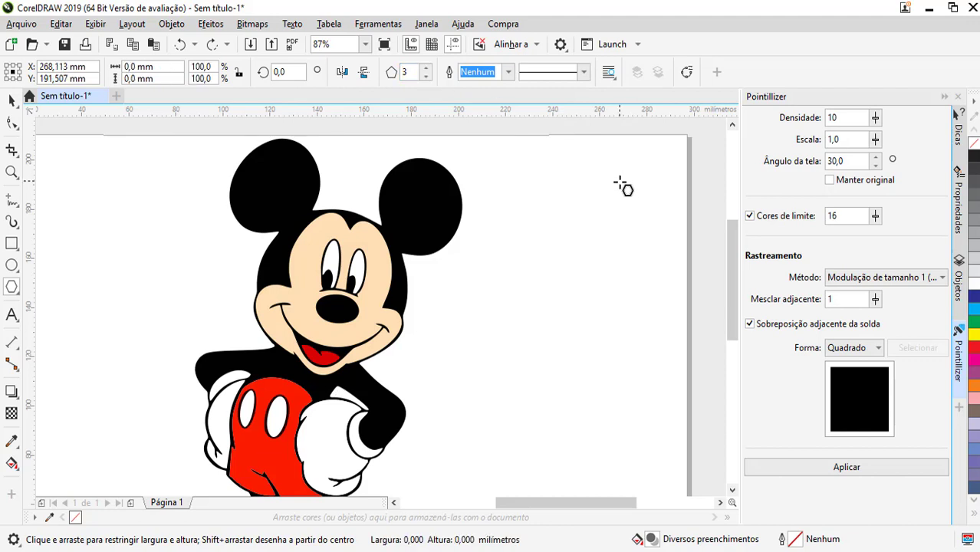
{"action": "left_click_drag", "start_coordinate": [618, 183], "coordinate": [656, 219]}
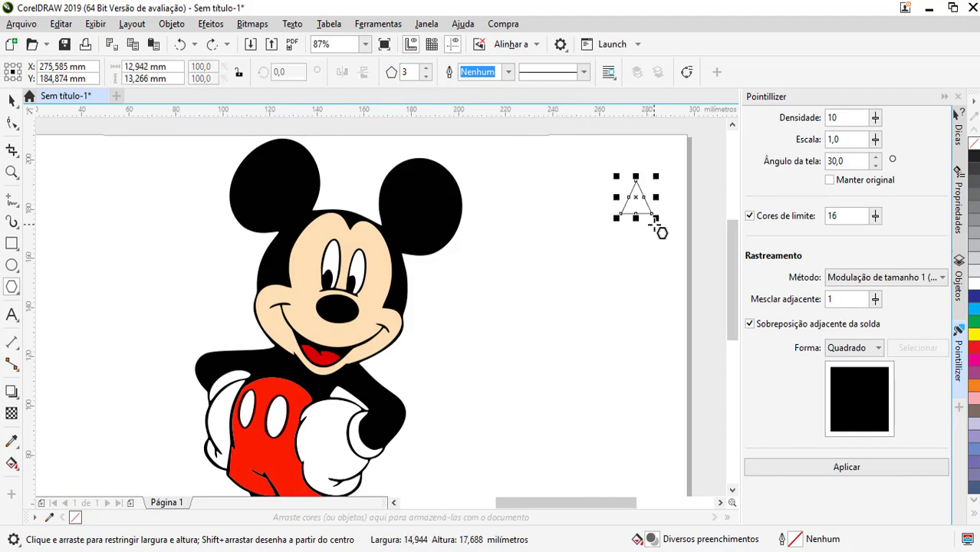
{"action": "left_click", "coordinate": [974, 162]}
Remove the triangle's outline and pick it as the Personalizado Pointillizer dot shape
{"action": "right_click", "coordinate": [974, 145]}
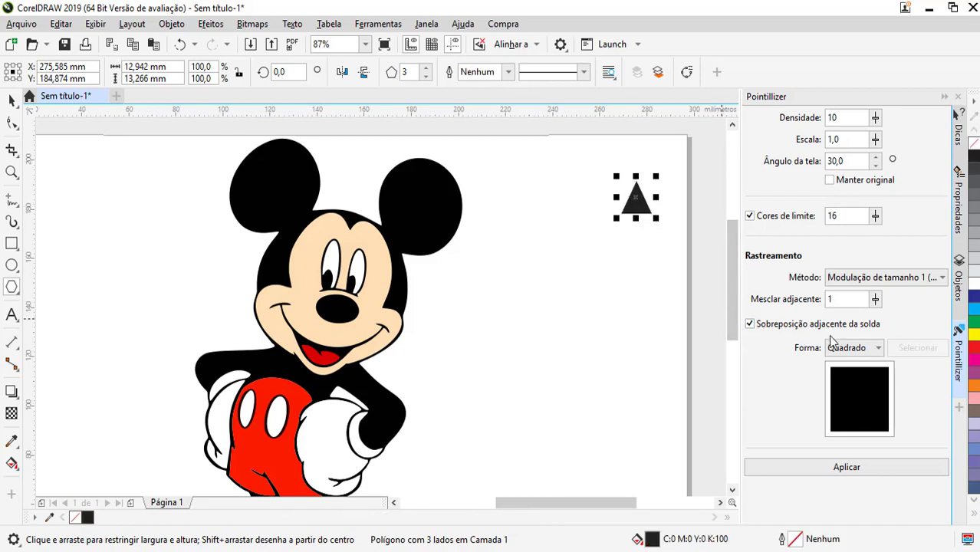
{"action": "left_click", "coordinate": [849, 351]}
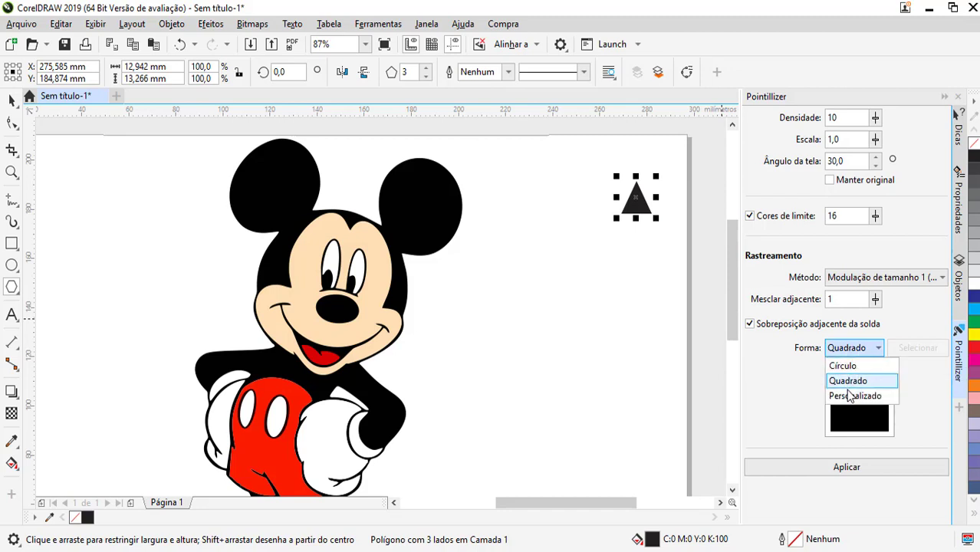
{"action": "left_click", "coordinate": [847, 391]}
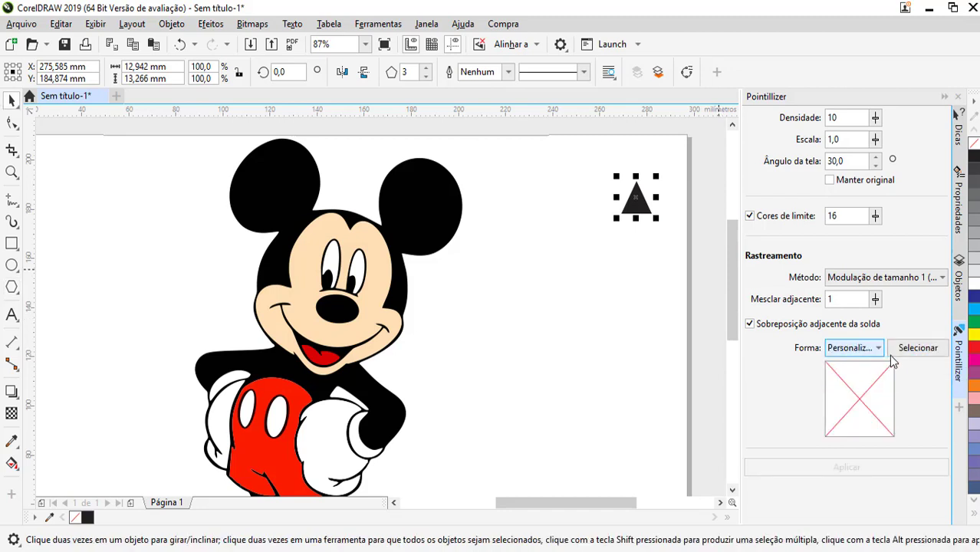
{"action": "left_click", "coordinate": [915, 351]}
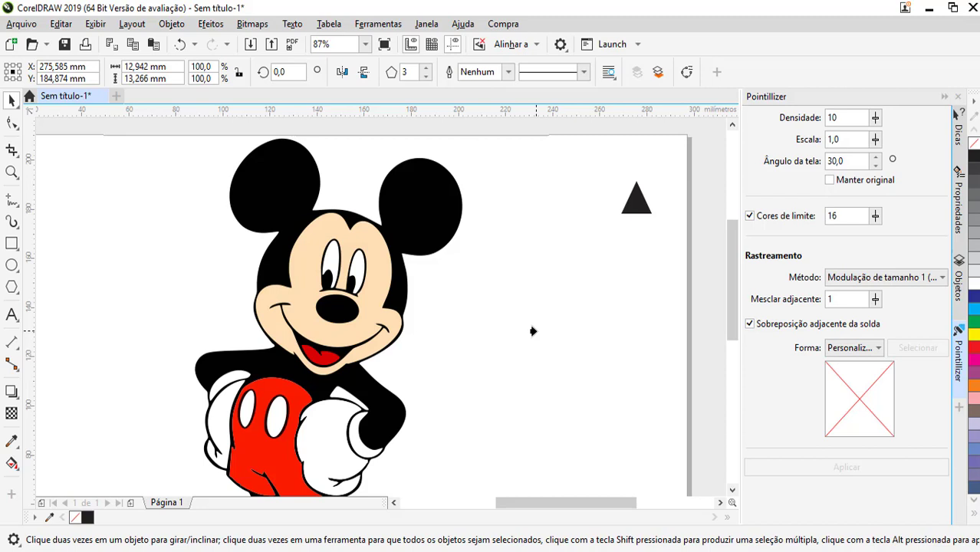
{"action": "left_click", "coordinate": [835, 217]}
{"action": "left_click", "coordinate": [627, 208]}
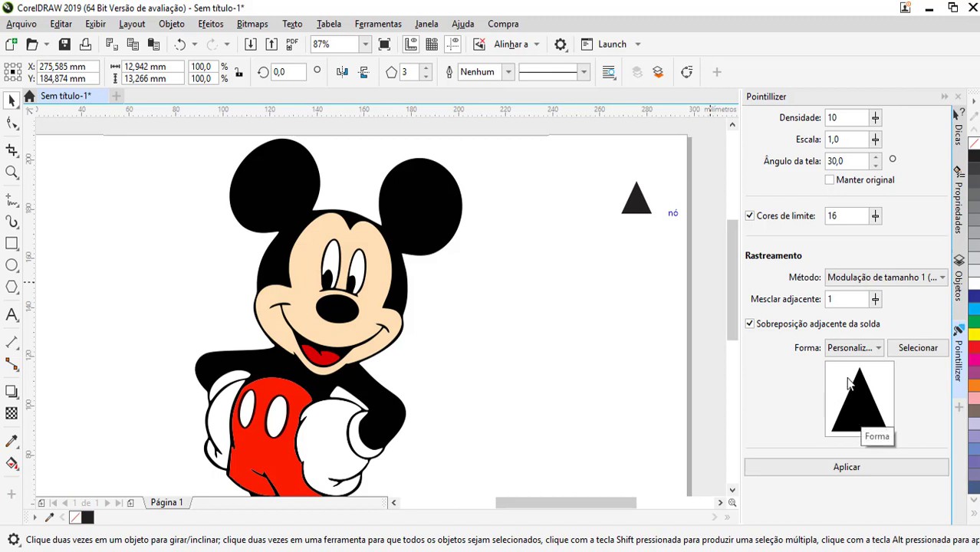
Apply the triangle Pointillizer to Mickey, then zoom in on the ears to inspect it
{"action": "left_click", "coordinate": [417, 230]}
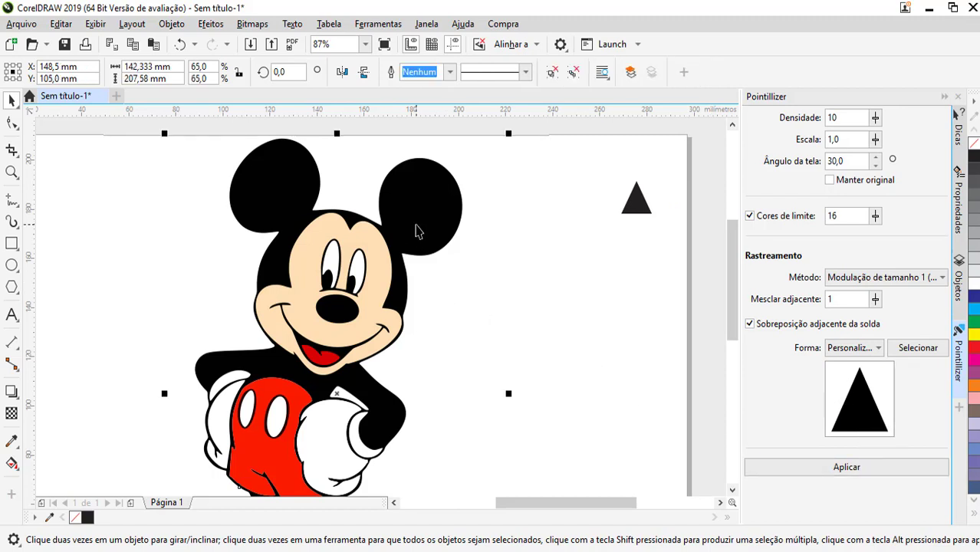
{"action": "left_click", "coordinate": [790, 468]}
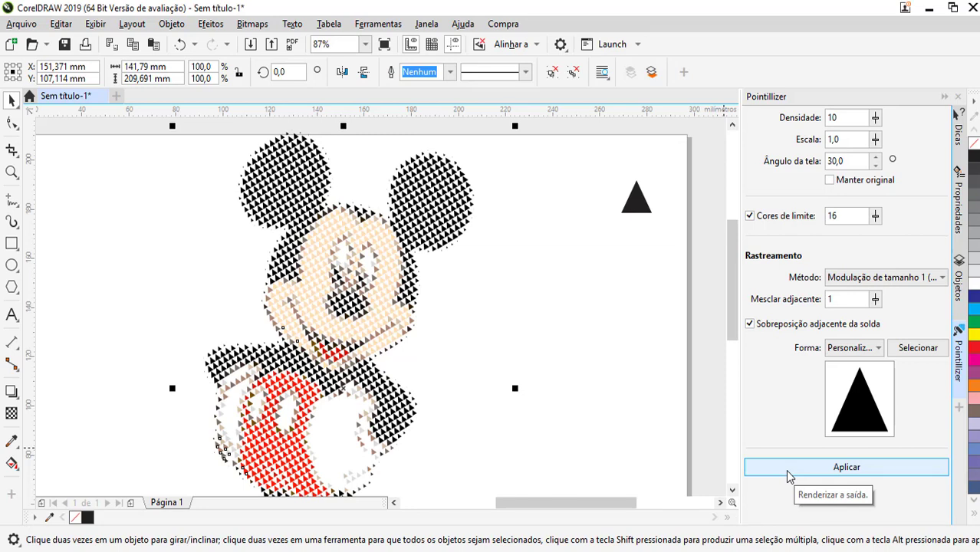
{"action": "left_click", "coordinate": [651, 407]}
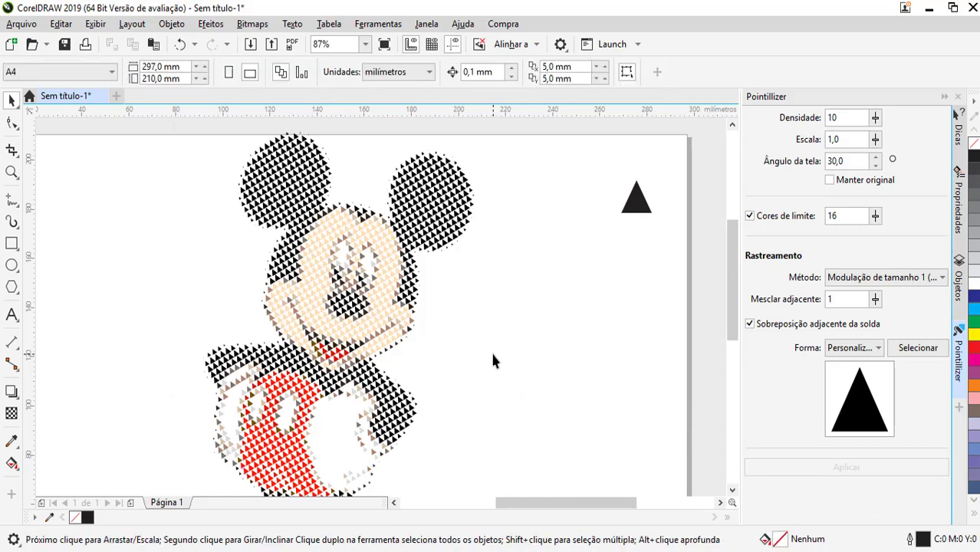
{"action": "key", "text": "z"}
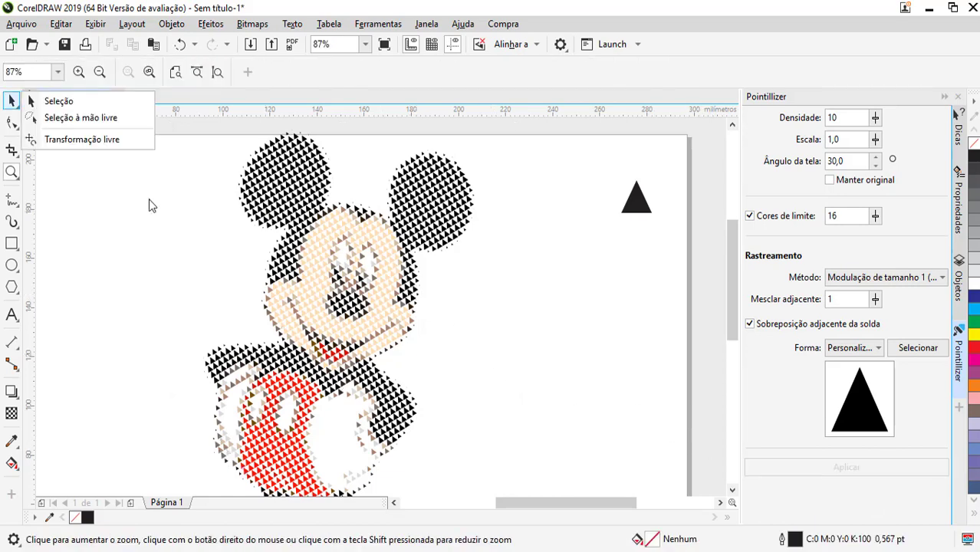
{"action": "left_click", "coordinate": [310, 201]}
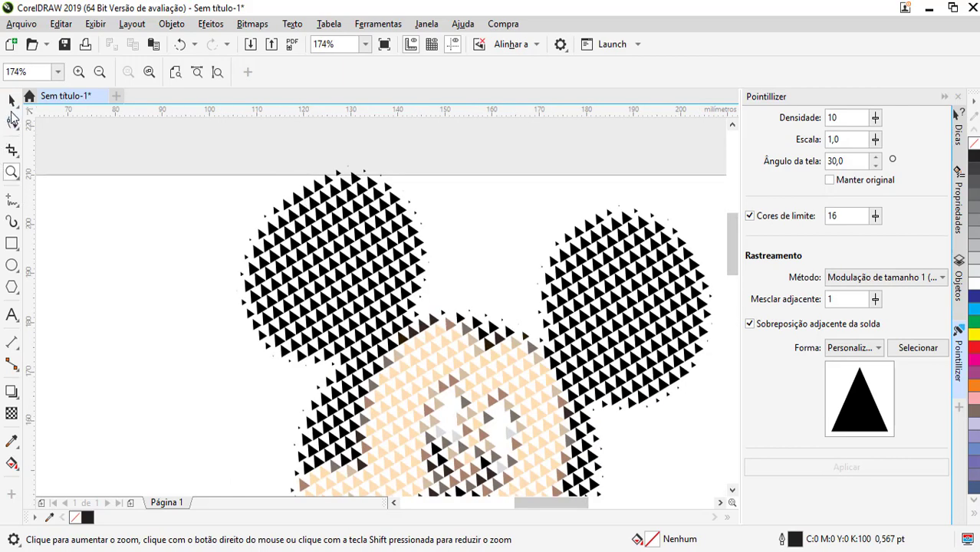
{"action": "left_click", "coordinate": [12, 102]}
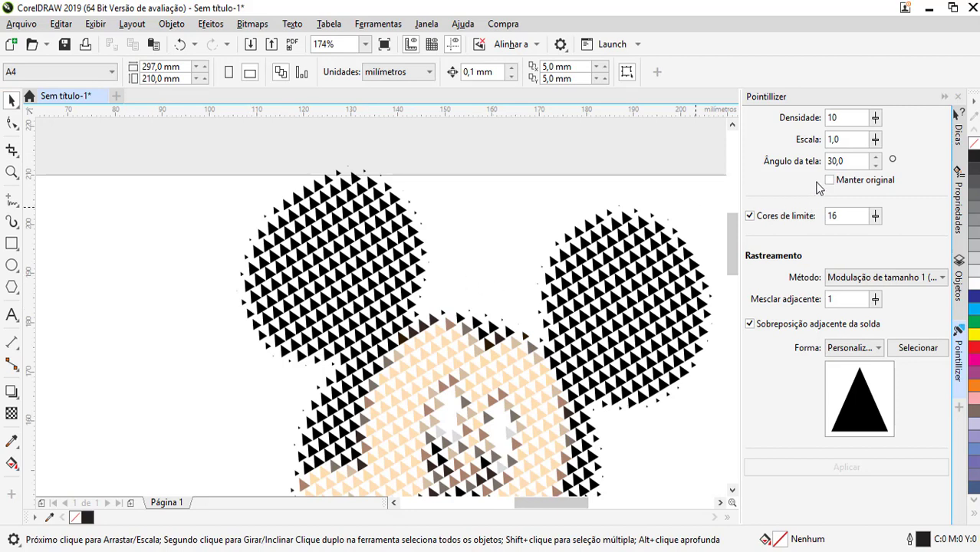
Set the Pointillizer screen angle to 90 and render Mickey again
{"action": "left_click_drag", "start_coordinate": [842, 161], "coordinate": [746, 166]}
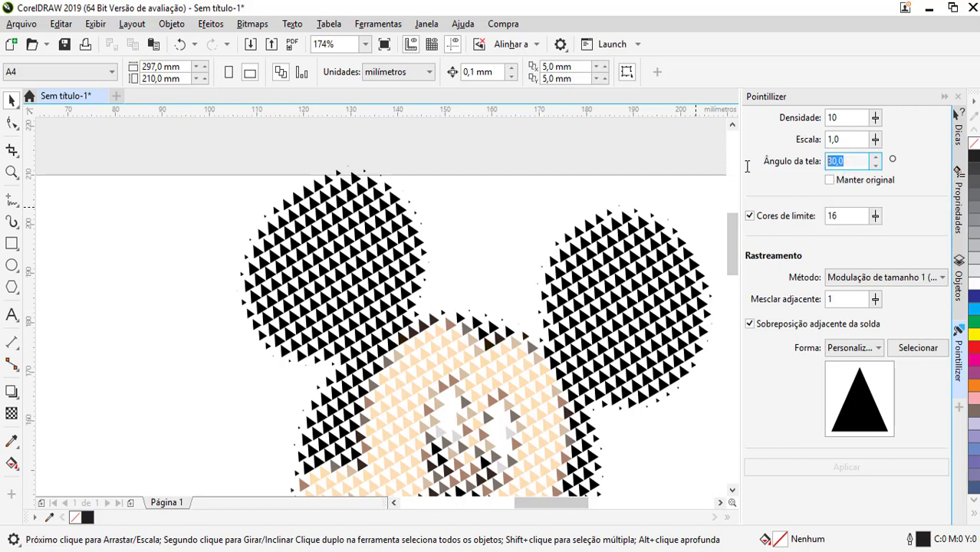
{"action": "type", "text": "90"}
{"action": "key", "text": "Return"}
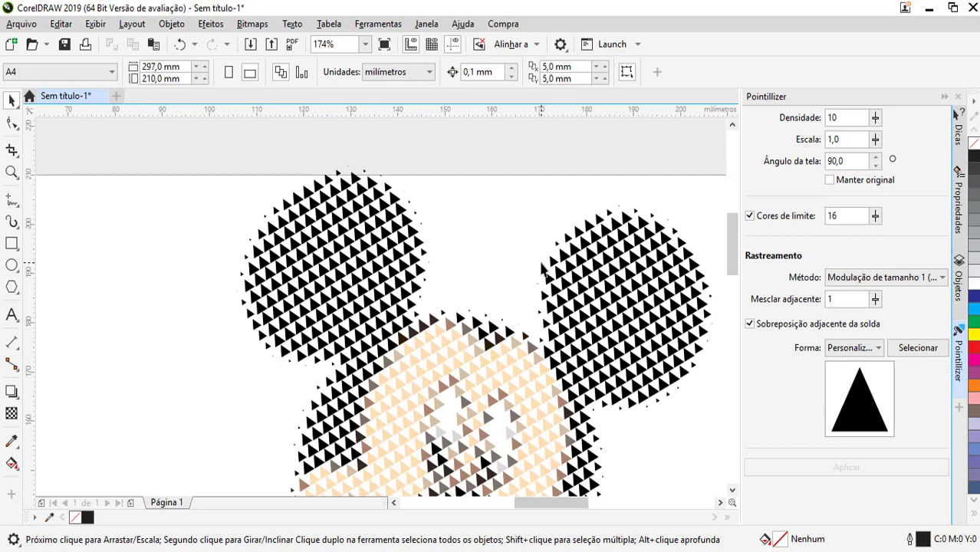
{"action": "left_click", "coordinate": [541, 268]}
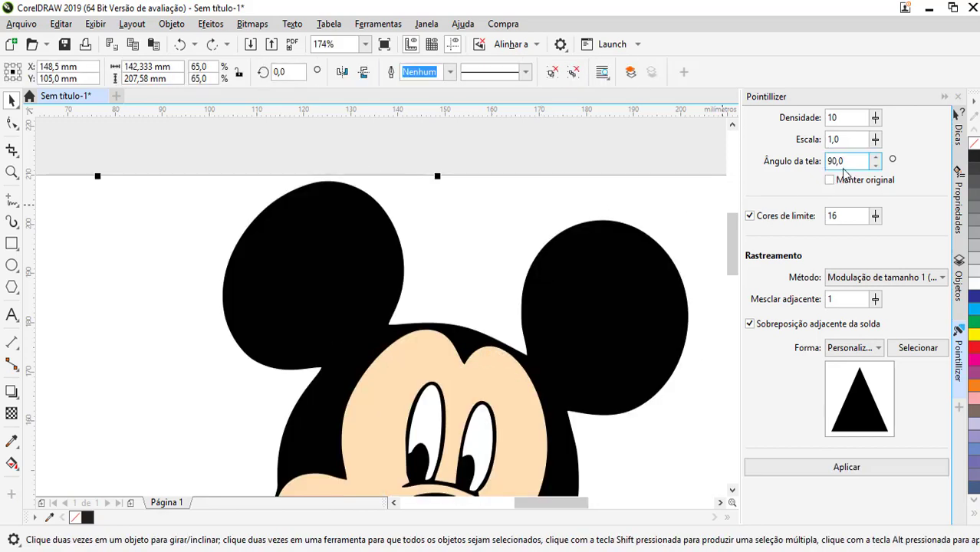
{"action": "left_click", "coordinate": [844, 467]}
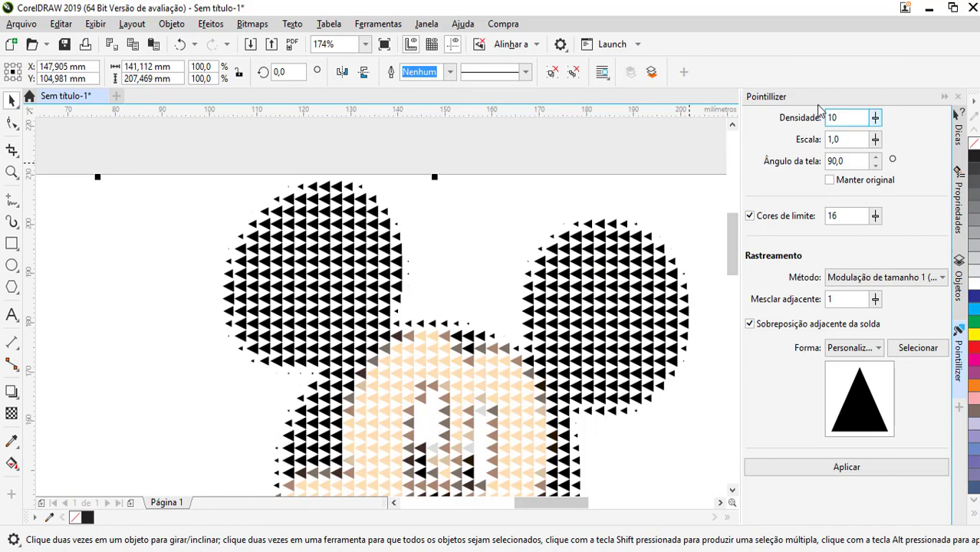
Undo the rotated triangle render and delete the Mickey artwork
{"action": "left_click", "coordinate": [605, 222]}
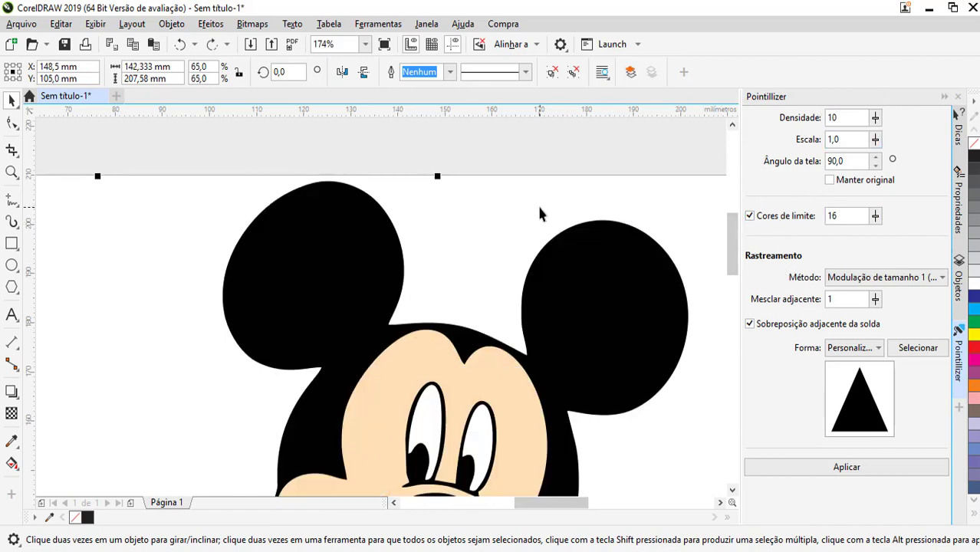
{"action": "key", "text": "F4"}
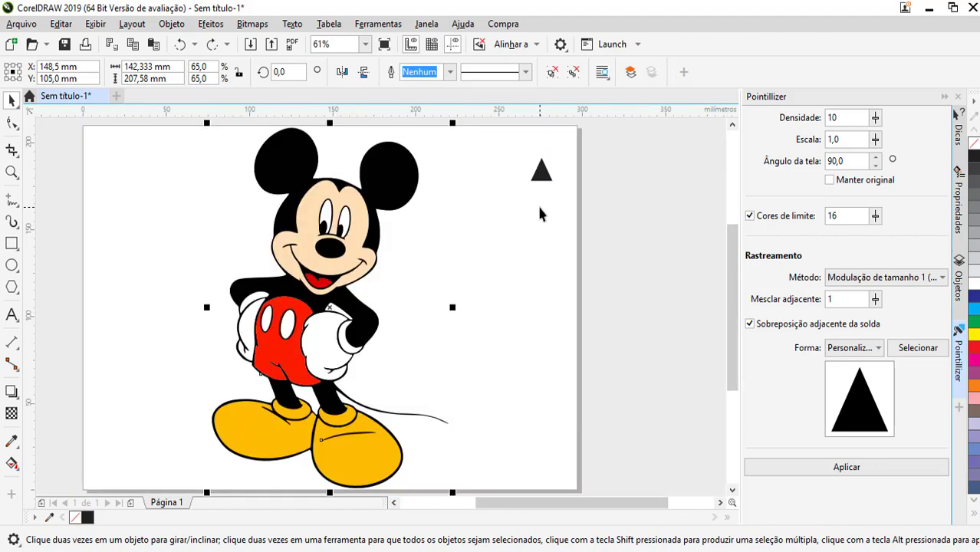
{"action": "key", "text": "Delete"}
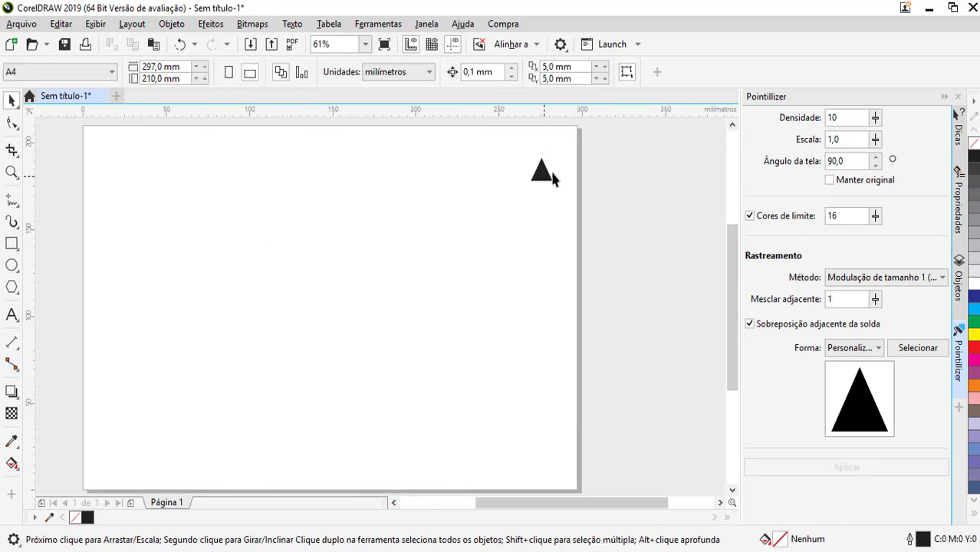
Move the black triangle off the page's right edge and draw a rectangle
{"action": "left_click_drag", "start_coordinate": [543, 176], "coordinate": [641, 170]}
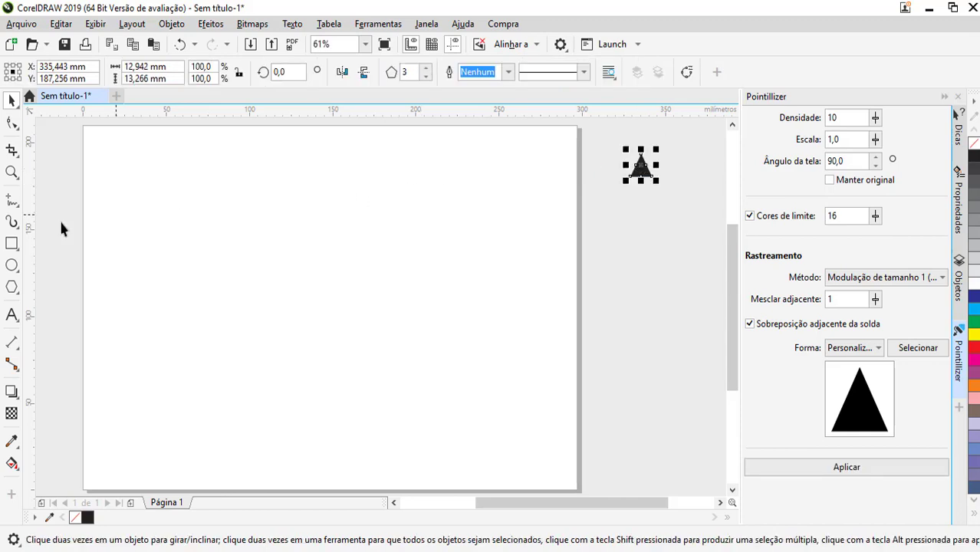
{"action": "left_click", "coordinate": [11, 243]}
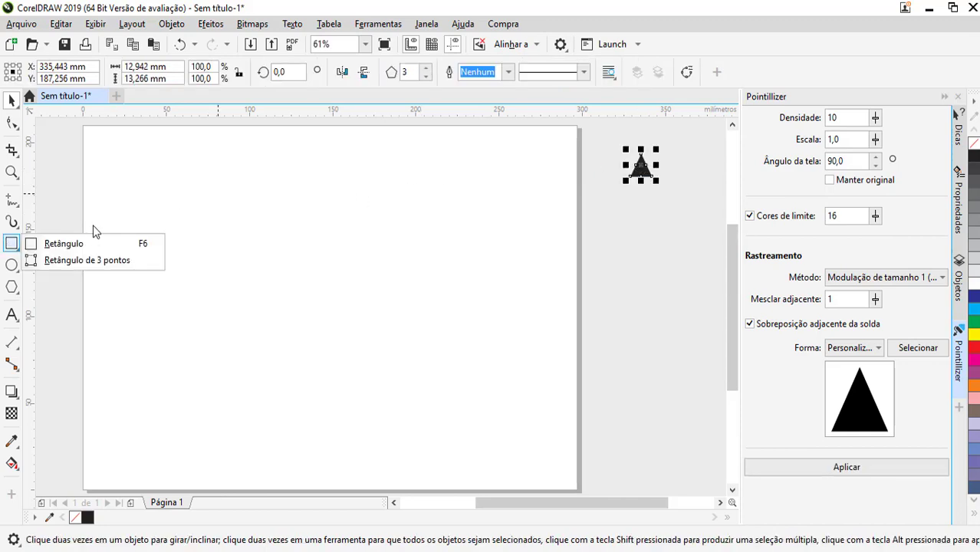
{"action": "left_click", "coordinate": [92, 240]}
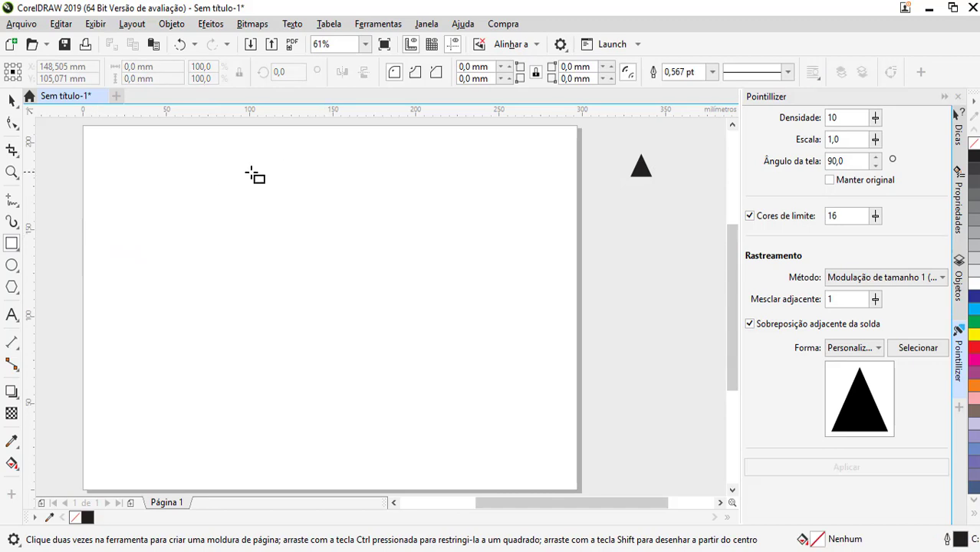
{"action": "mouse_move", "coordinate": [240, 169]}
{"action": "left_mouse_down"}
{"action": "mouse_move", "coordinate": [302, 233]}
{"action": "mouse_move", "coordinate": [436, 446]}
{"action": "left_mouse_up"}
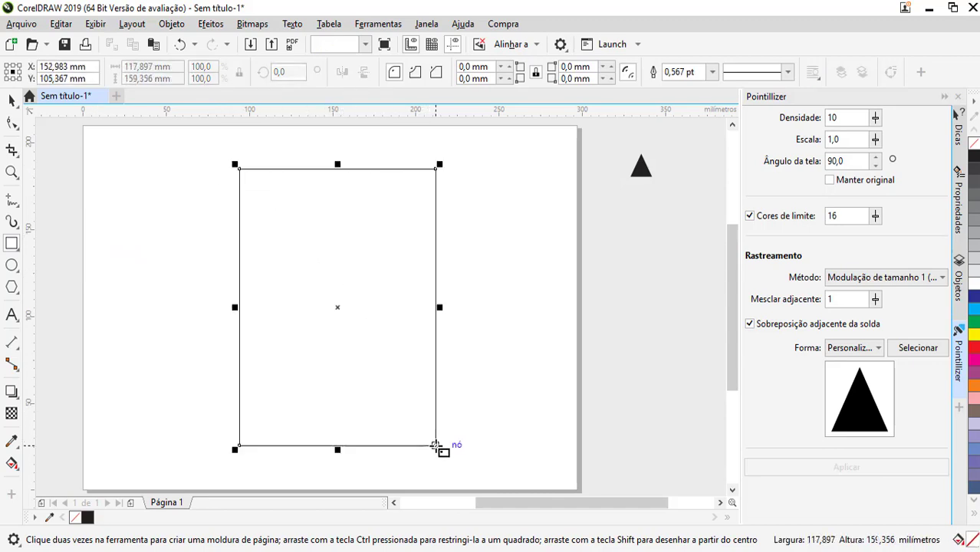
Fill the rectangle light grey and remove its outline
{"action": "left_click", "coordinate": [12, 101]}
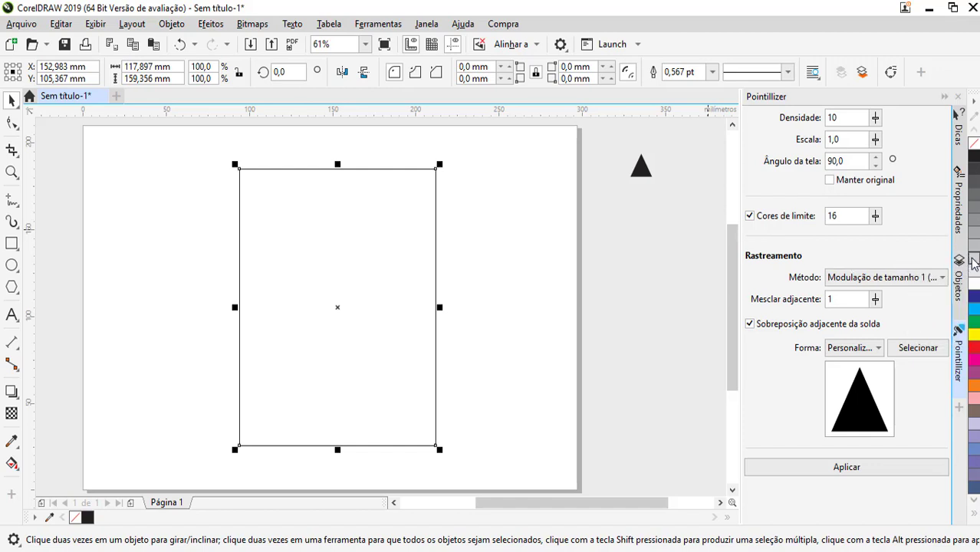
{"action": "left_click", "coordinate": [973, 263]}
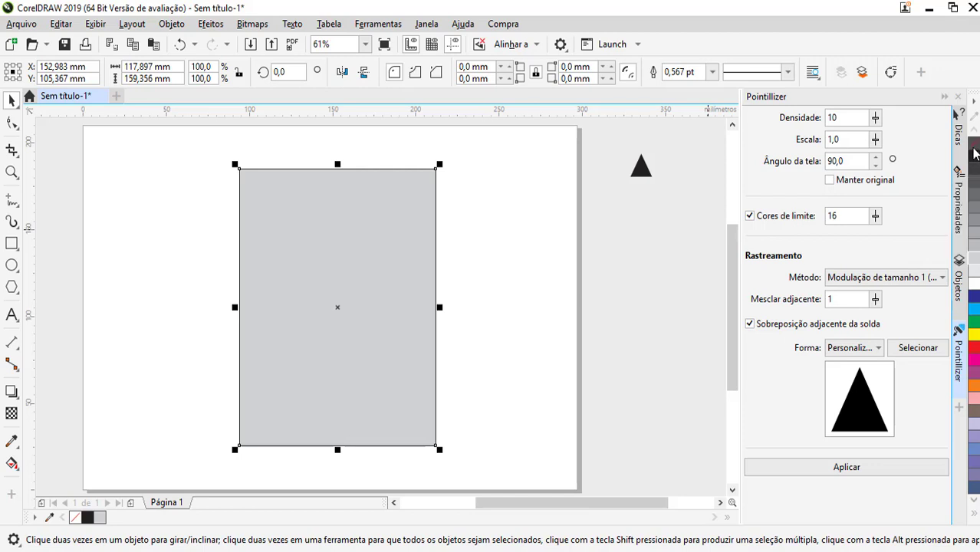
{"action": "right_click", "coordinate": [974, 150]}
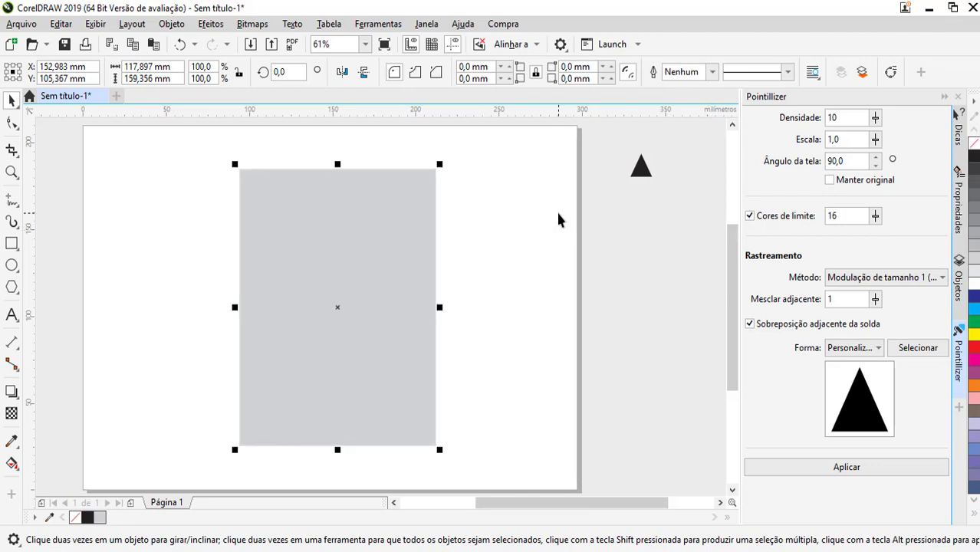
{"action": "left_click", "coordinate": [473, 227]}
{"action": "left_click", "coordinate": [394, 231]}
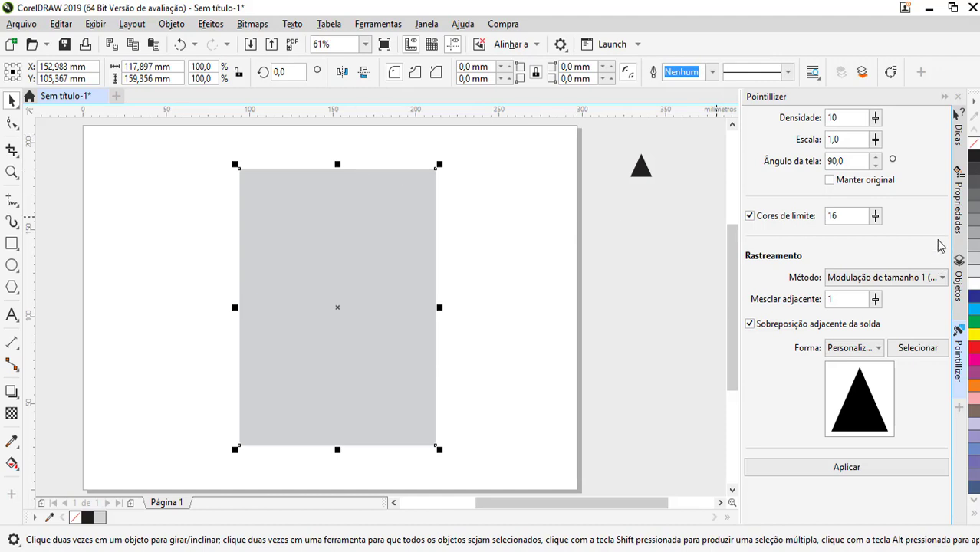
Give the rectangle no fill and a black outline, then apply the Pointillizer triangles
{"action": "left_click", "coordinate": [975, 144]}
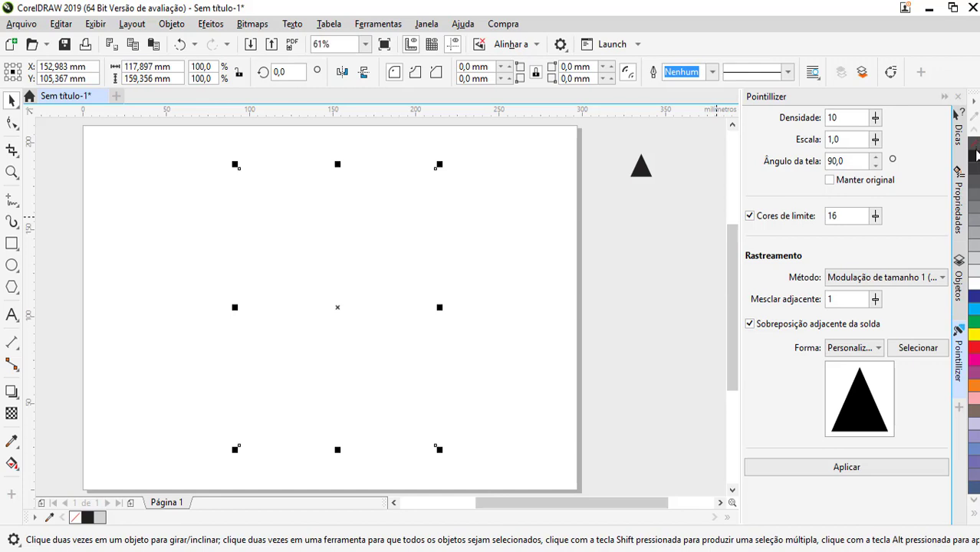
{"action": "right_click", "coordinate": [976, 155]}
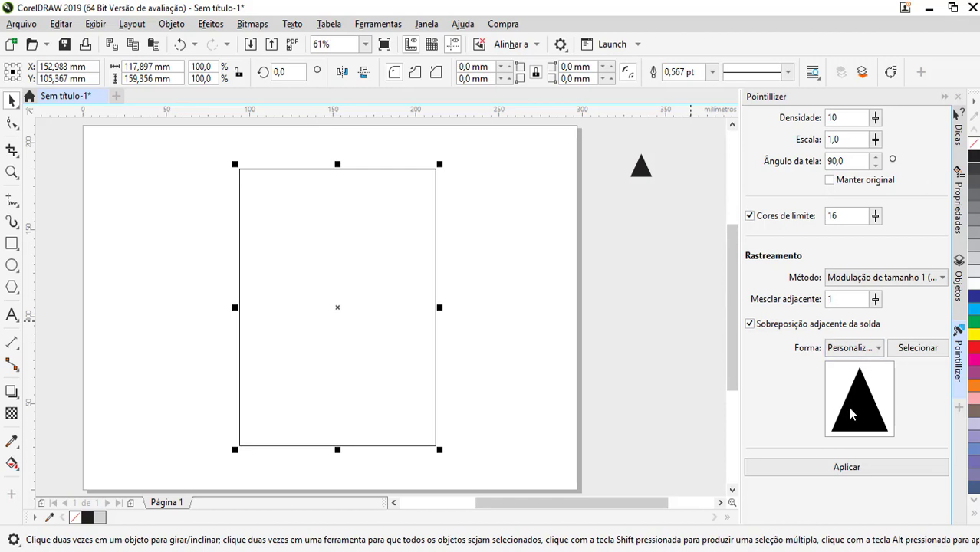
{"action": "left_click", "coordinate": [848, 466]}
Zoom in on the rectangle's edge to inspect the triangle border, then back to 151%
{"action": "left_click", "coordinate": [601, 404]}
{"action": "scroll", "coordinate": [358, 292], "scroll_direction": "up", "scroll_amount": 1}
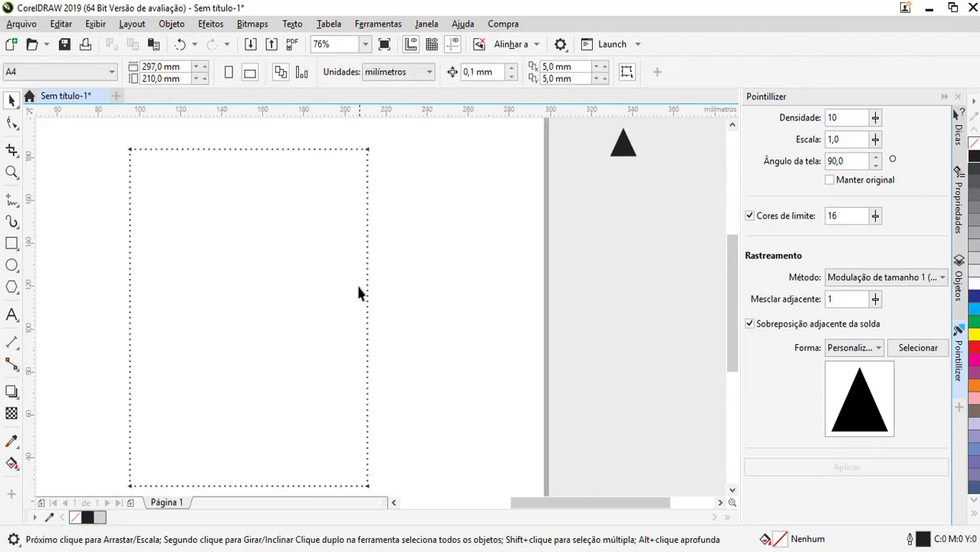
{"action": "key", "text": "z"}
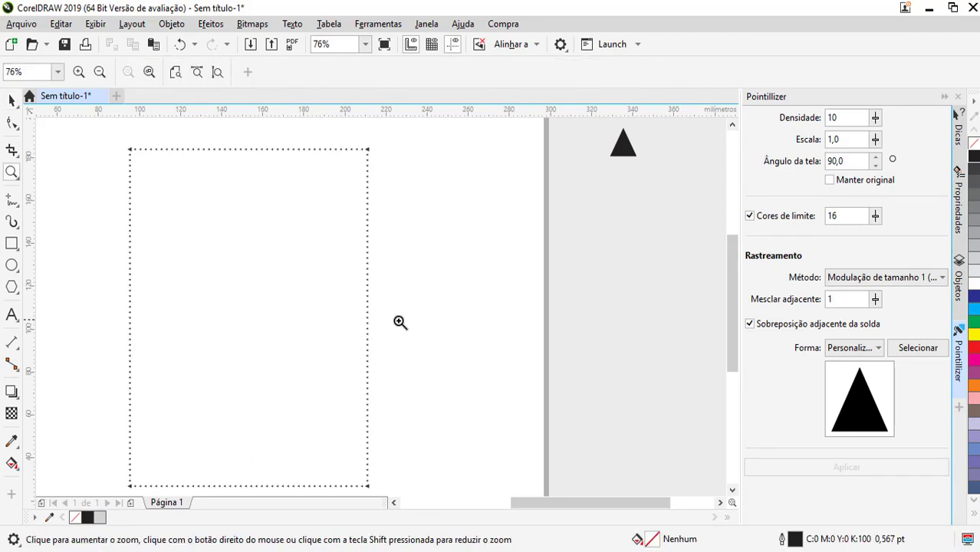
{"action": "left_click", "coordinate": [373, 310]}
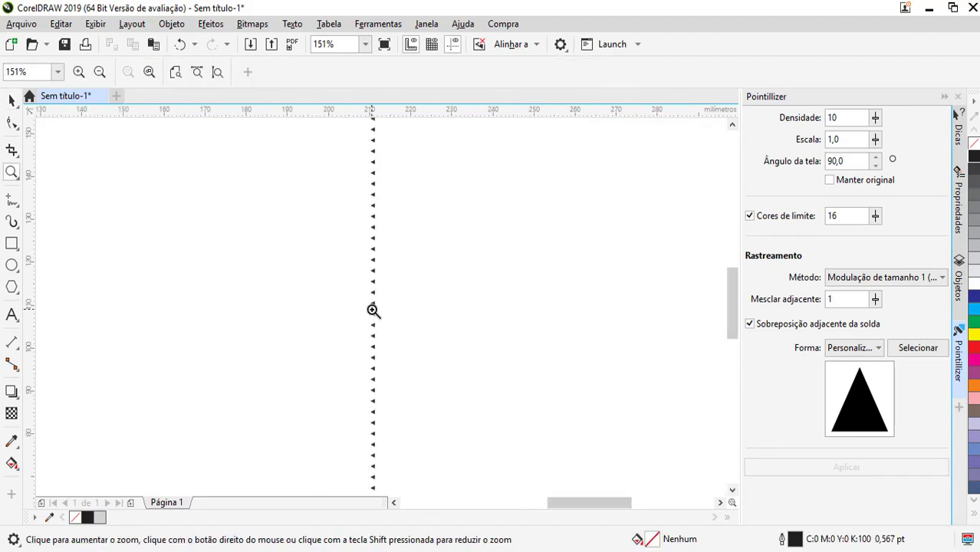
{"action": "left_click", "coordinate": [372, 309]}
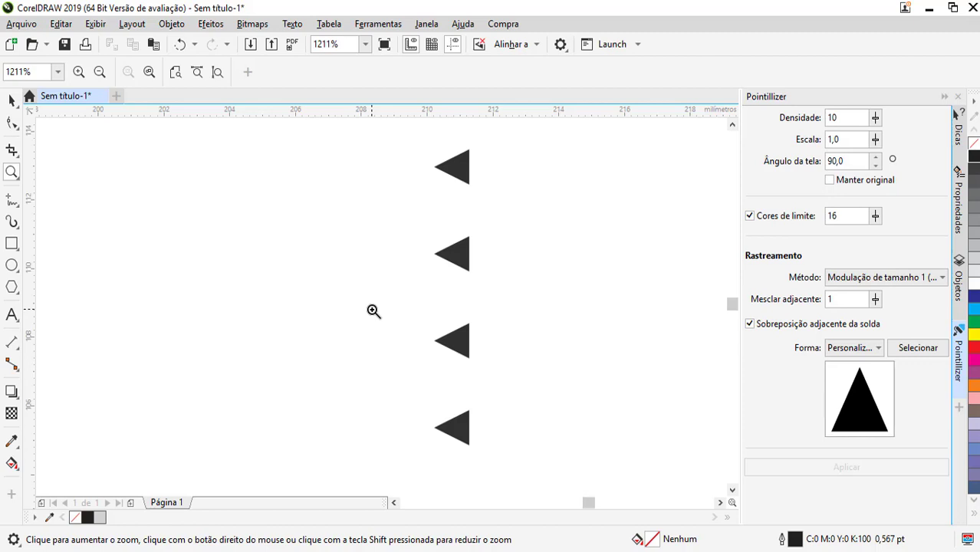
{"action": "left_click", "coordinate": [374, 310], "text": "shift"}
{"action": "left_click", "coordinate": [374, 310], "text": "shift"}
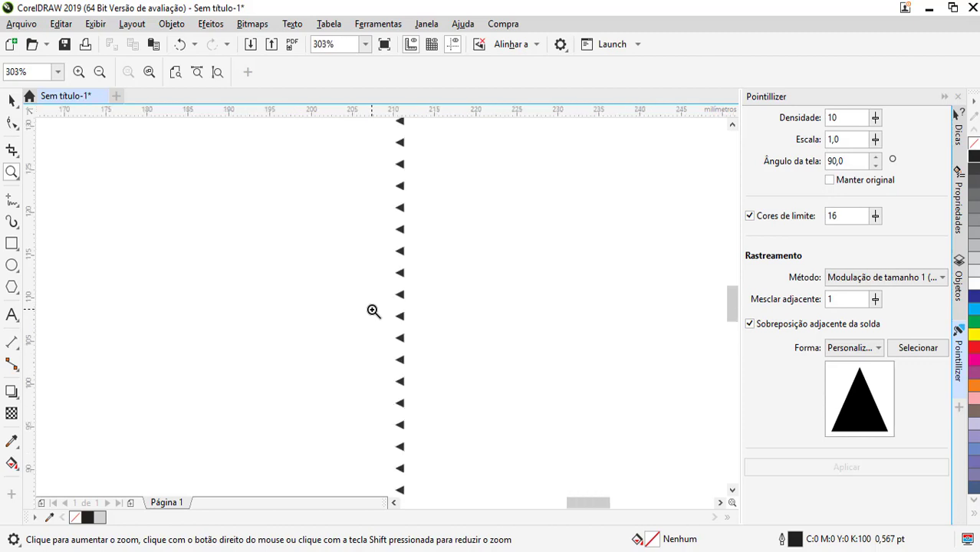
{"action": "left_click", "coordinate": [373, 310], "text": "shift"}
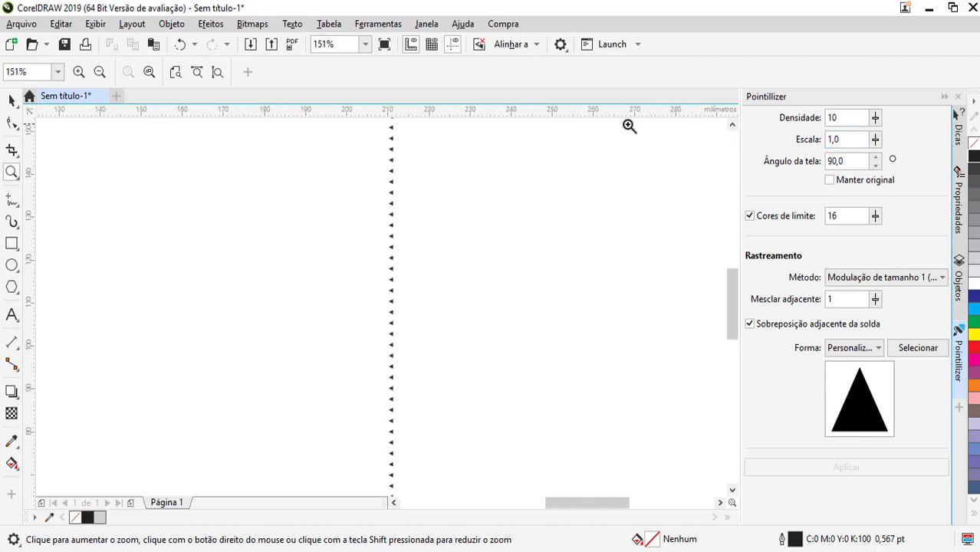
Select the dotted triangle border object to remove it and fit the page in view
{"action": "left_click", "coordinate": [11, 99]}
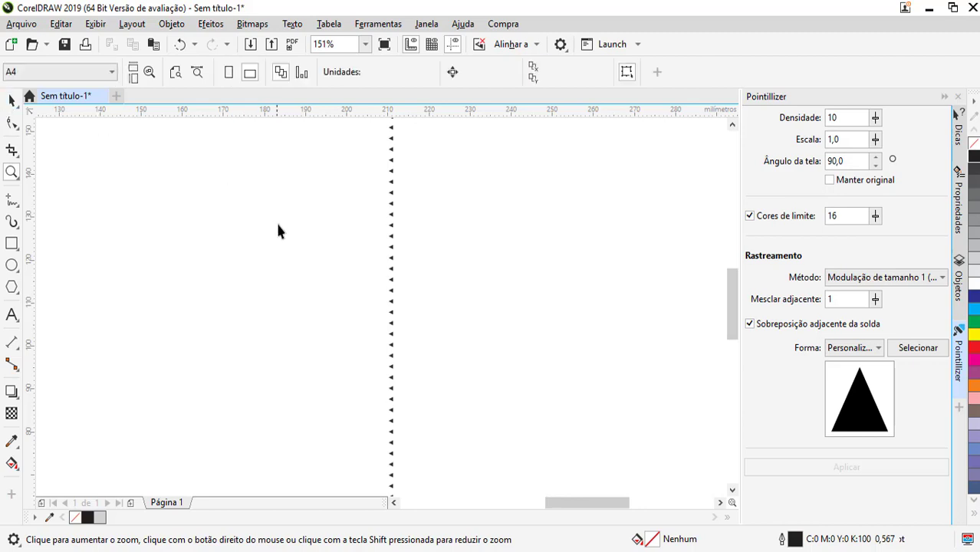
{"action": "key", "text": "F3"}
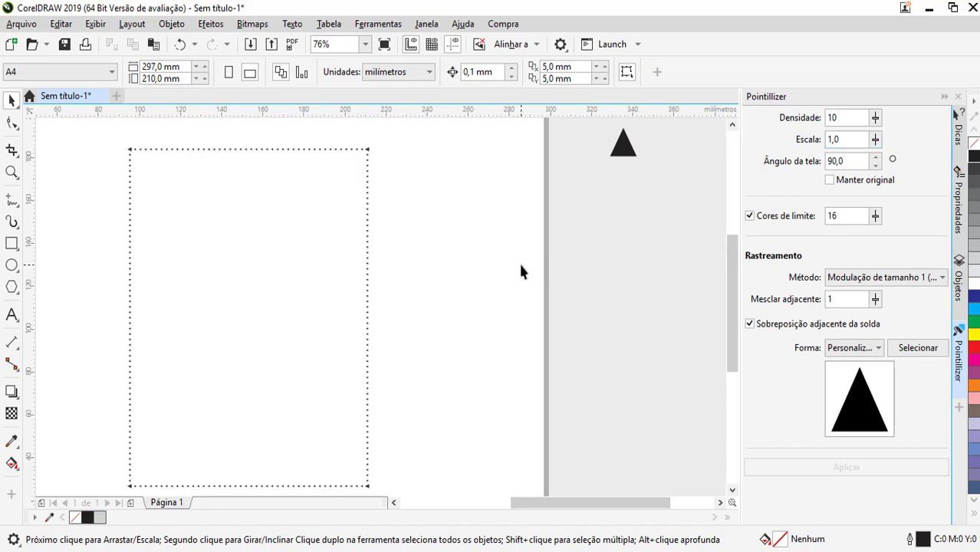
{"action": "left_click", "coordinate": [294, 214]}
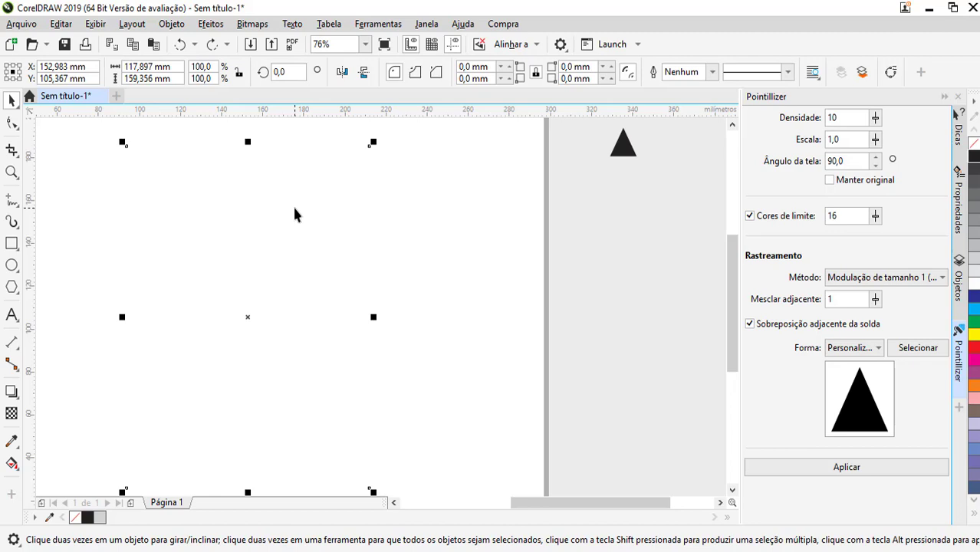
{"action": "key", "text": "Escape"}
{"action": "key", "text": "shift+F4"}
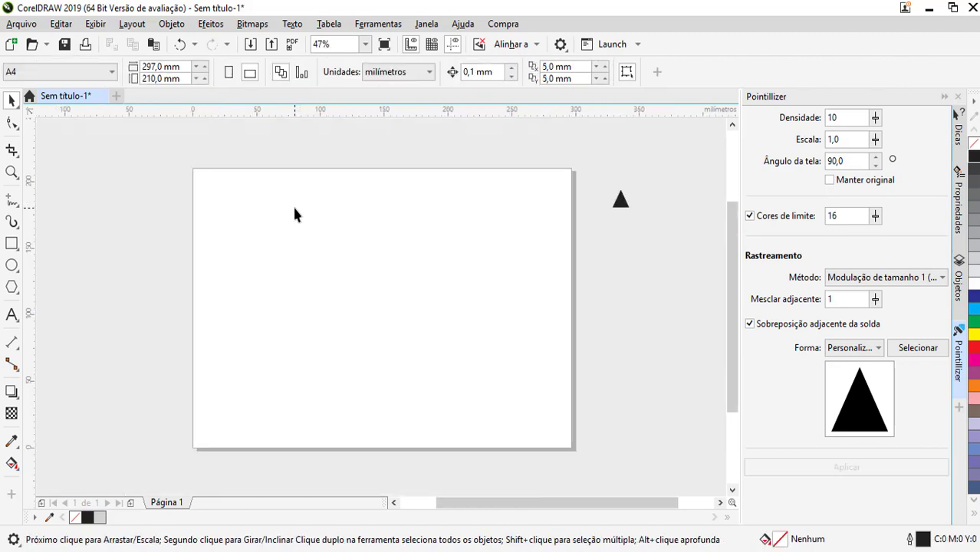
Create a 297 × 210 mm page-sized rectangle, filled light grey with no outline, and select it
{"action": "double_click", "coordinate": [13, 244]}
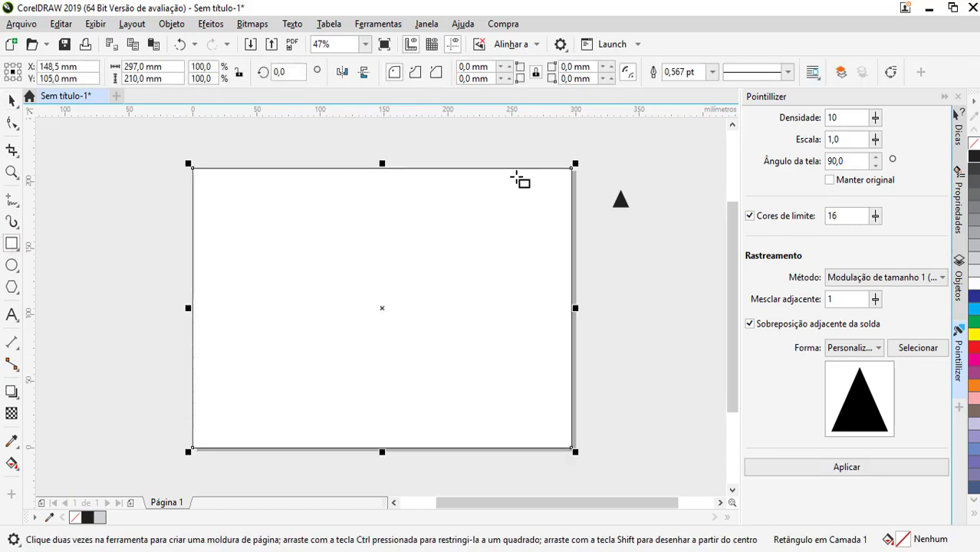
{"action": "left_click", "coordinate": [972, 261]}
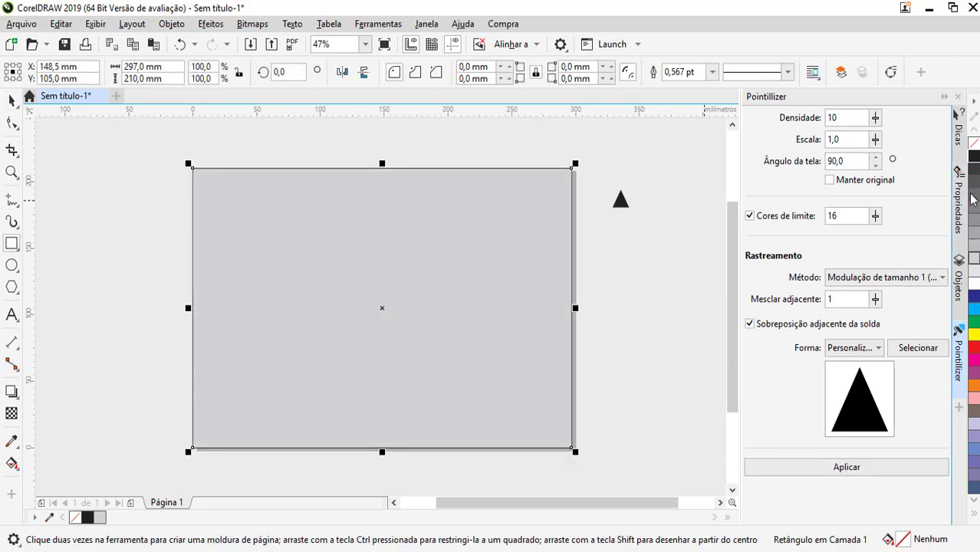
{"action": "right_click", "coordinate": [973, 145]}
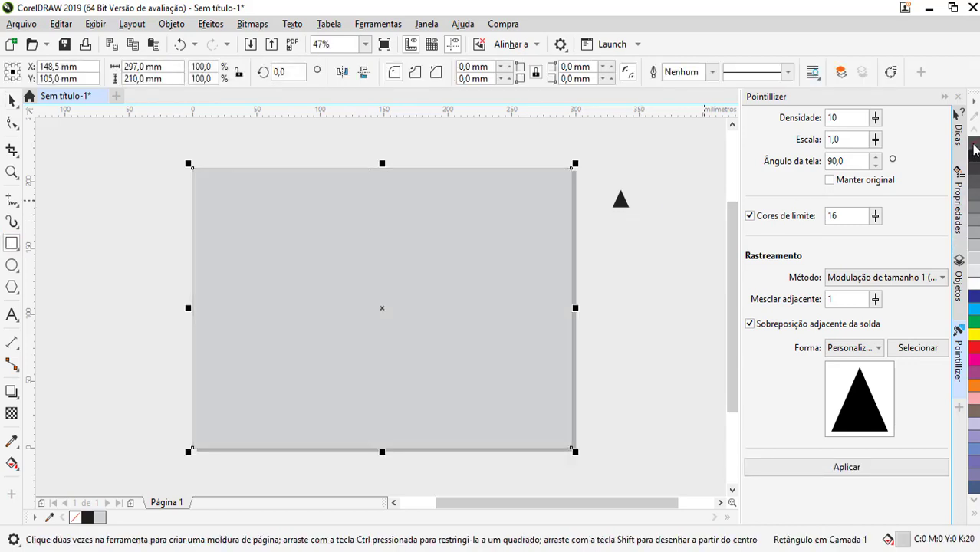
{"action": "key", "text": "space"}
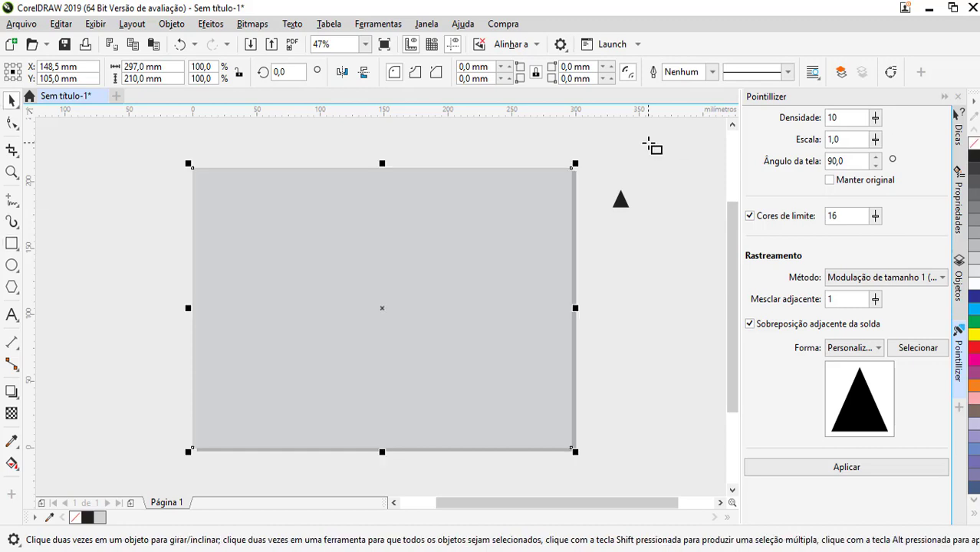
{"action": "left_click", "coordinate": [621, 200]}
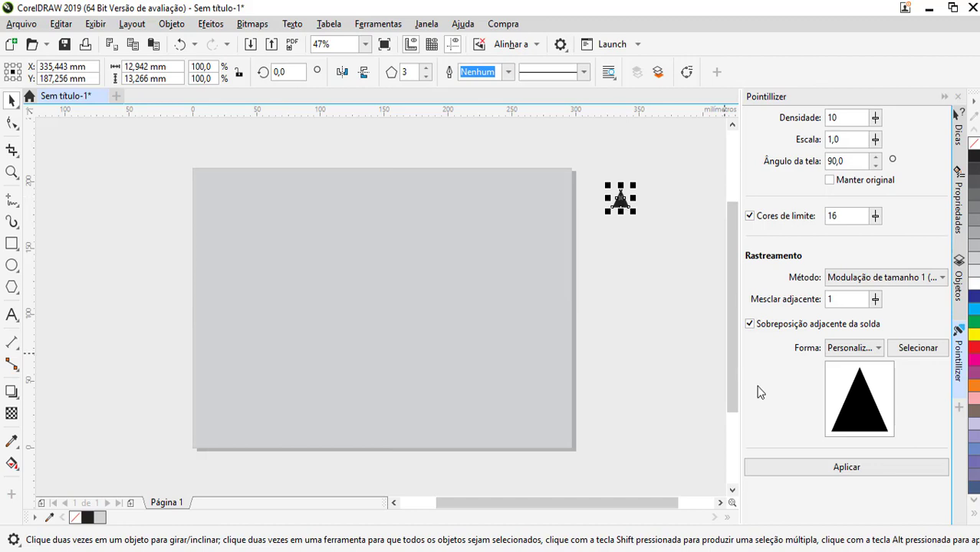
{"action": "left_click", "coordinate": [485, 325]}
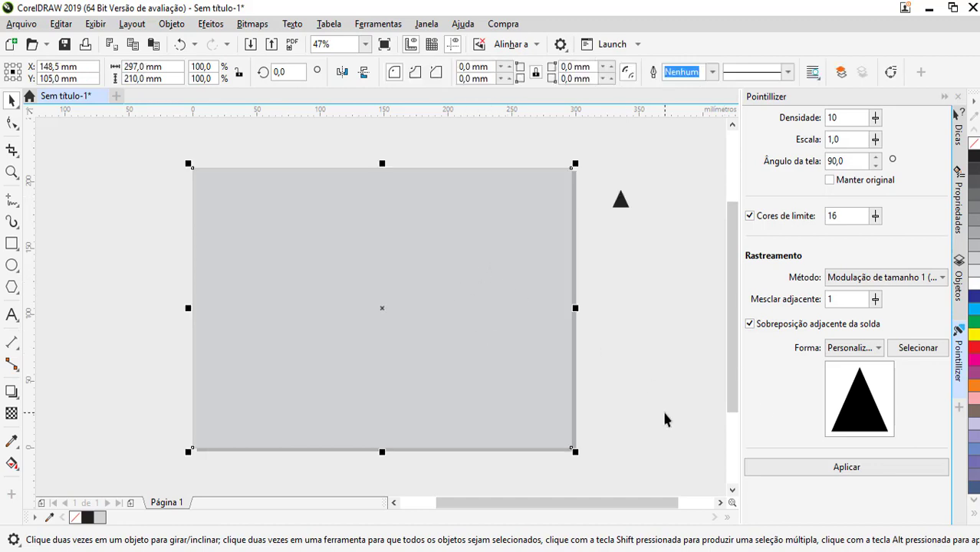
Apply the Pointillizer to the page-sized grey rectangle
{"action": "left_click", "coordinate": [788, 470]}
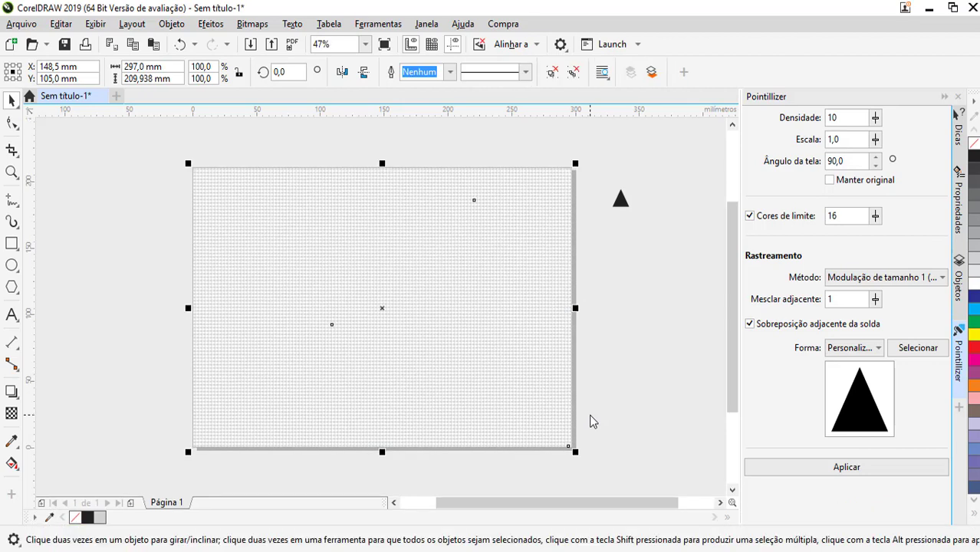
Zoom in to inspect individual triangles in the pattern, then zoom back out to the whole page
{"action": "key", "text": "z"}
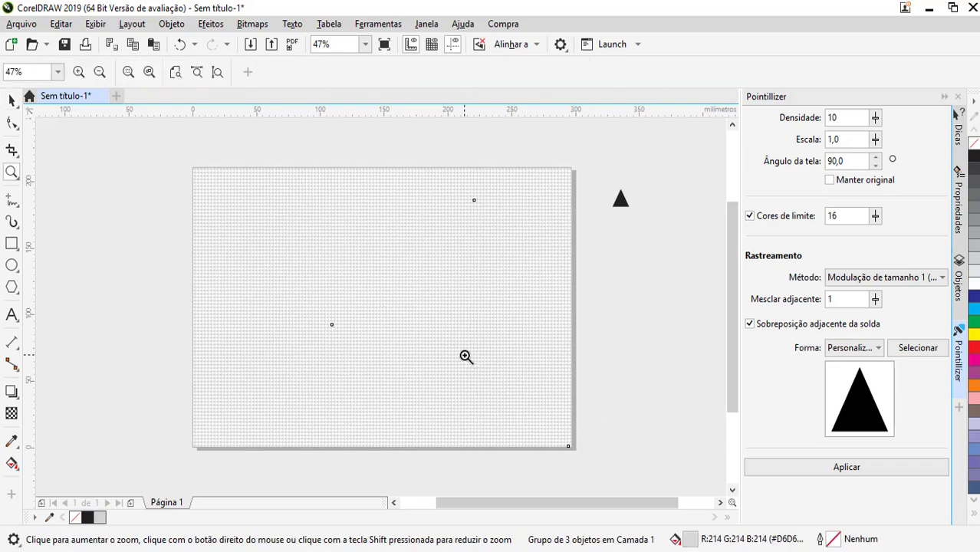
{"action": "left_click", "coordinate": [450, 319]}
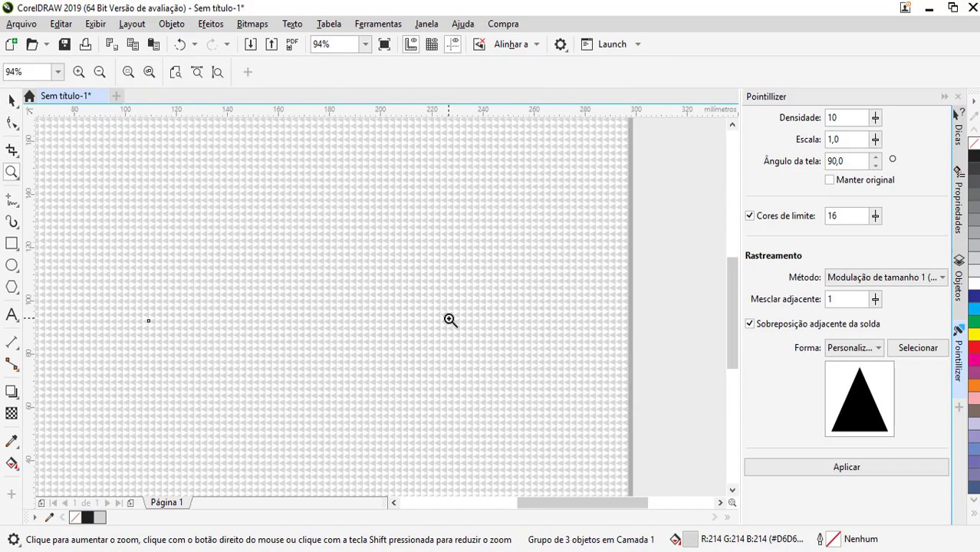
{"action": "left_click", "coordinate": [450, 320]}
{"action": "left_click", "coordinate": [450, 320]}
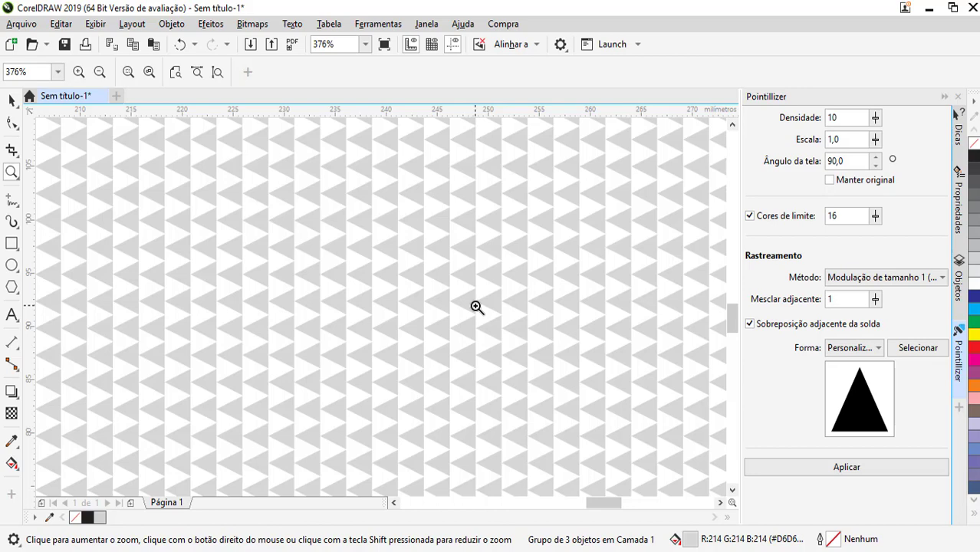
{"action": "left_click", "coordinate": [476, 307], "text": "shift"}
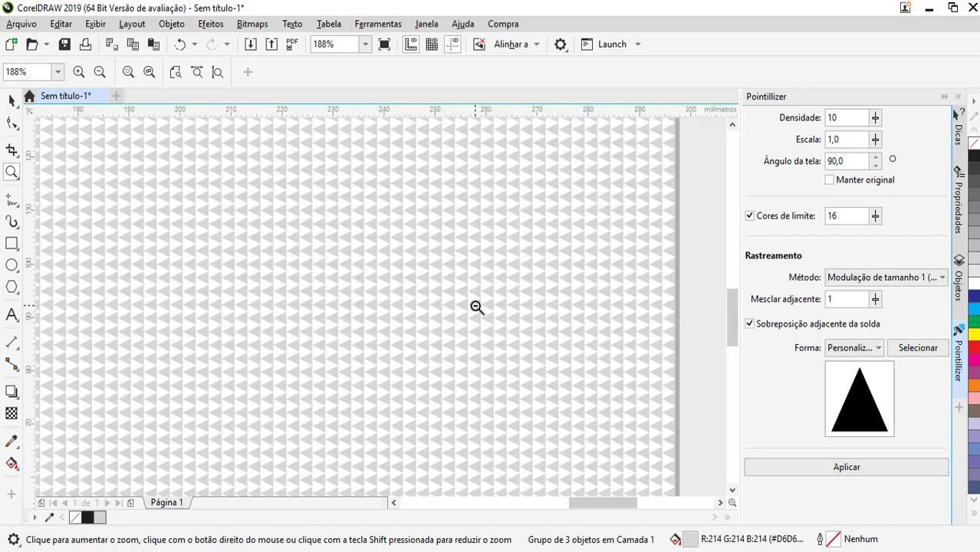
{"action": "double_click", "coordinate": [476, 307], "text": "shift"}
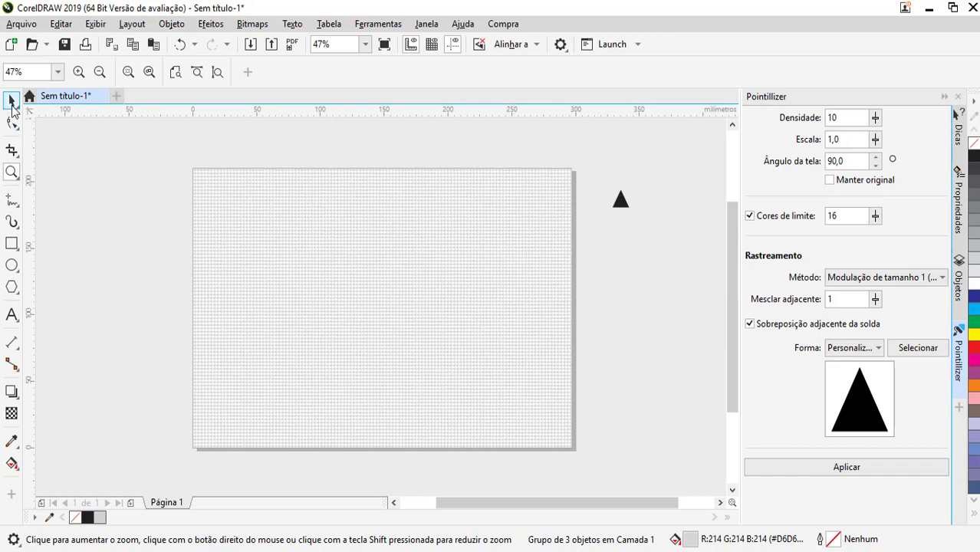
{"action": "left_click", "coordinate": [12, 103]}
Delete the triangle pattern and type a letter 'A' on the page
{"action": "key", "text": "Delete"}
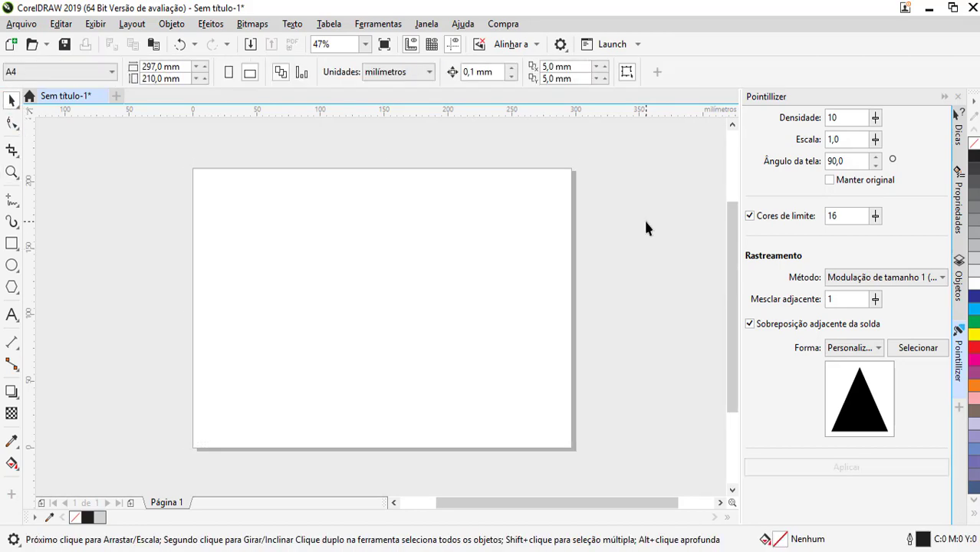
{"action": "left_click", "coordinate": [11, 315]}
{"action": "left_click", "coordinate": [278, 280]}
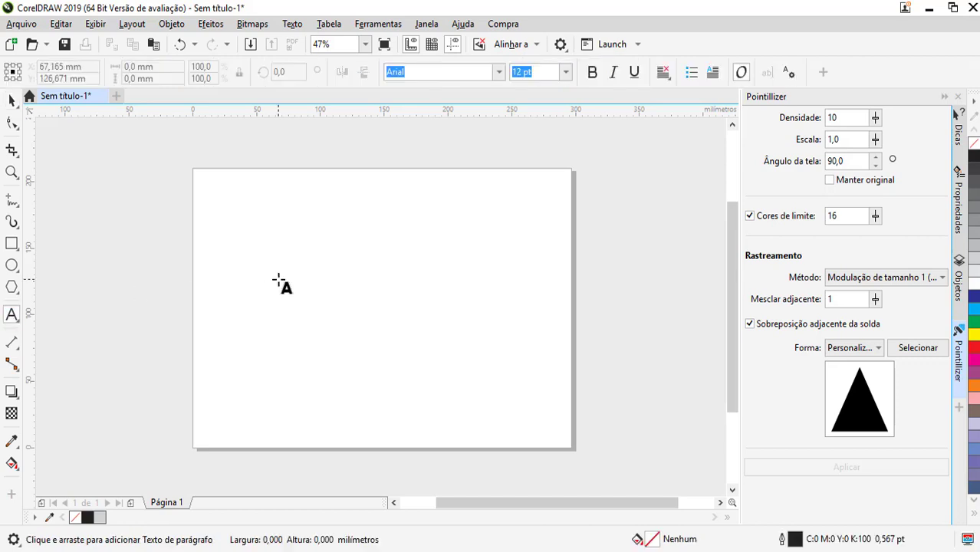
{"action": "type", "text": "A"}
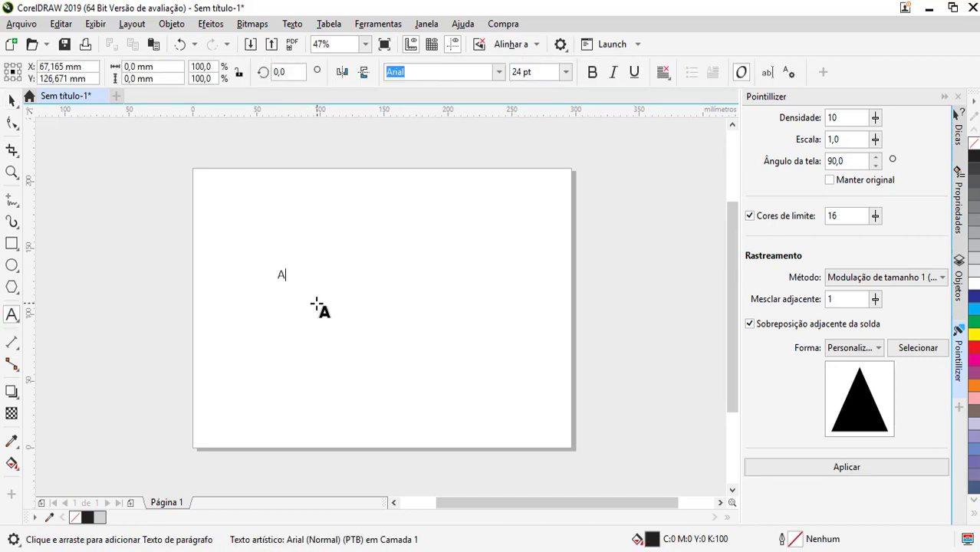
{"action": "key", "text": "Escape"}
Enlarge the Bernard MT Condensed letter A and convert it to curves
{"action": "left_click", "coordinate": [11, 102]}
{"action": "left_click_drag", "start_coordinate": [292, 285], "coordinate": [362, 322]}
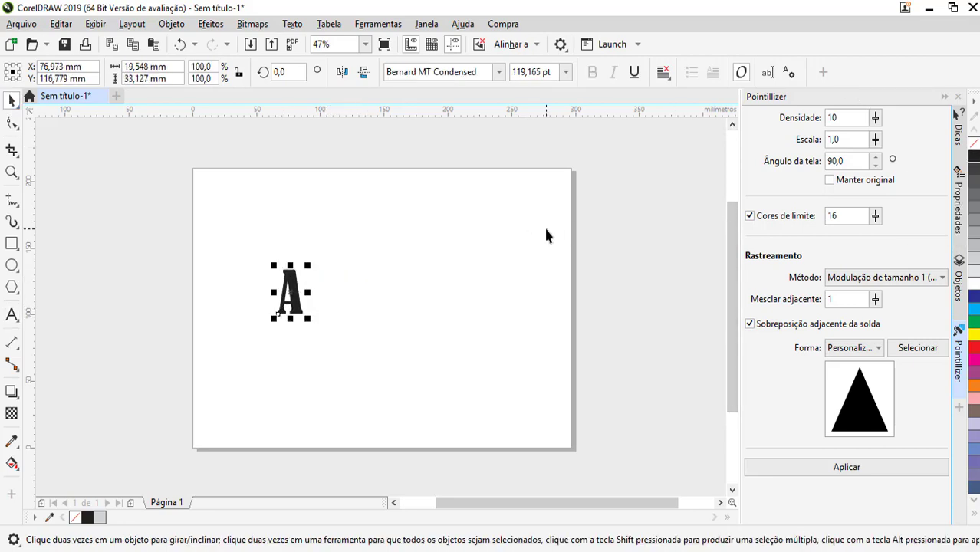
{"action": "key", "text": "ctrl+q"}
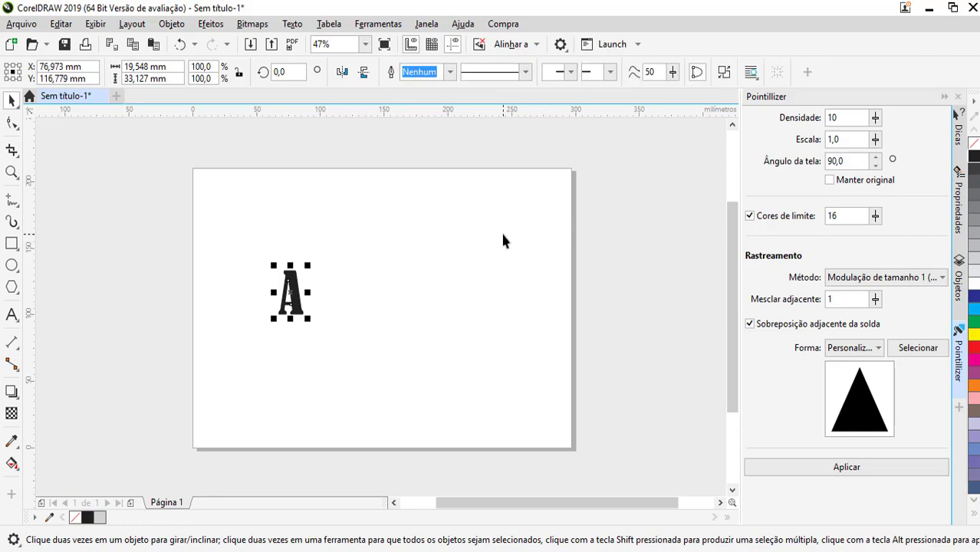
{"action": "left_click", "coordinate": [503, 240]}
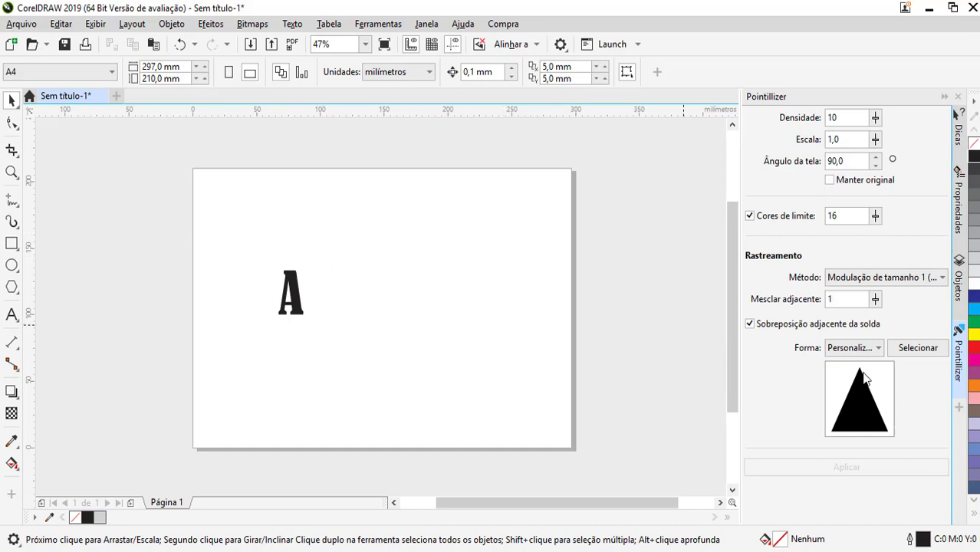
Pick the letter A as the Pointillizer's custom shape
{"action": "left_click", "coordinate": [907, 352]}
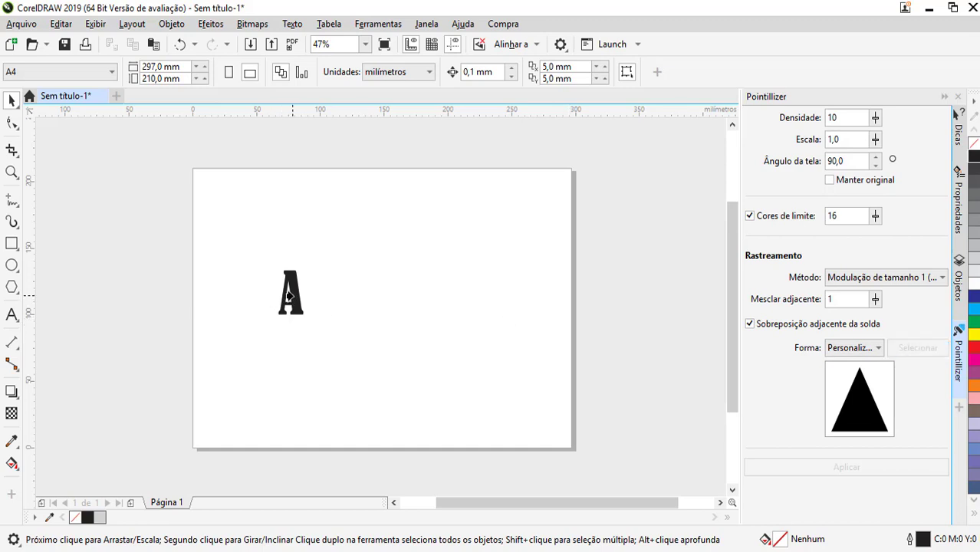
{"action": "left_click", "coordinate": [289, 296]}
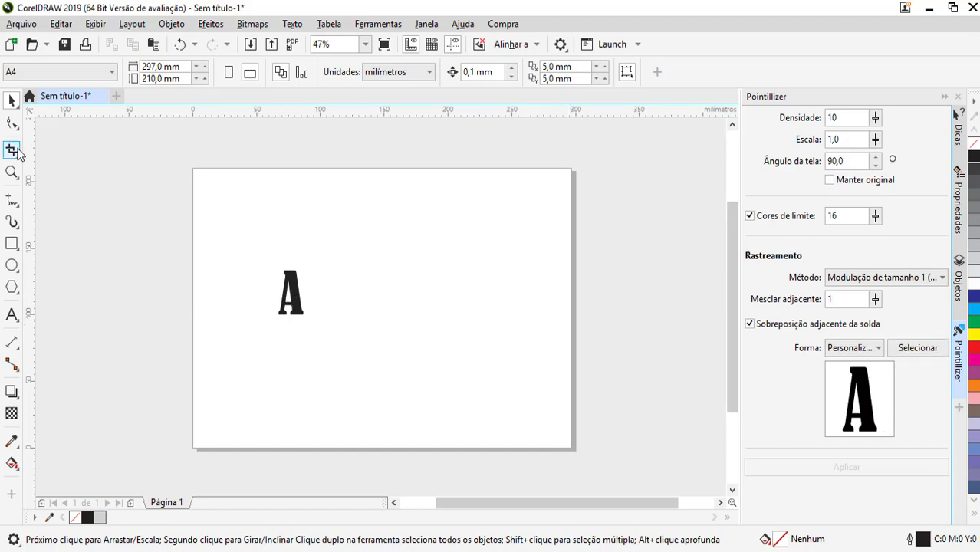
{"action": "left_click", "coordinate": [11, 103]}
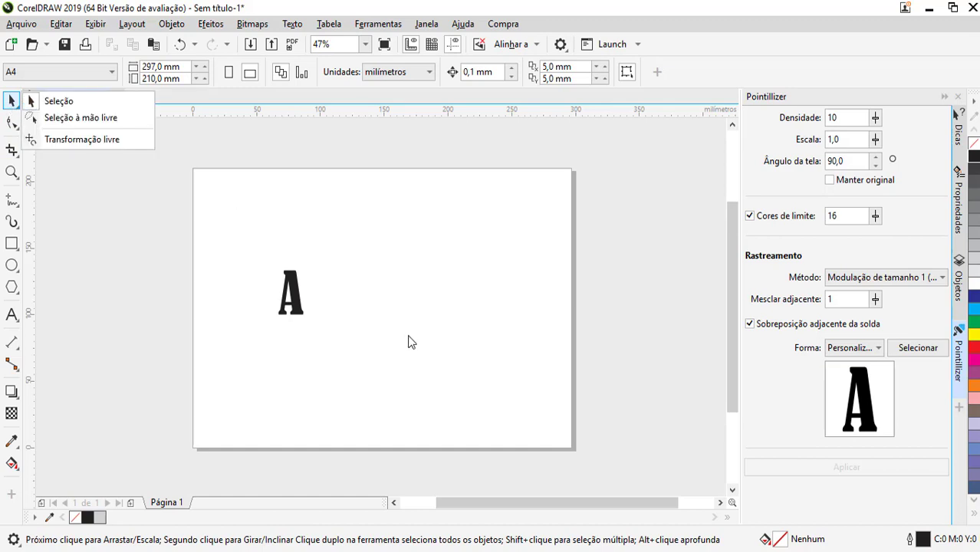
{"action": "left_click", "coordinate": [624, 358]}
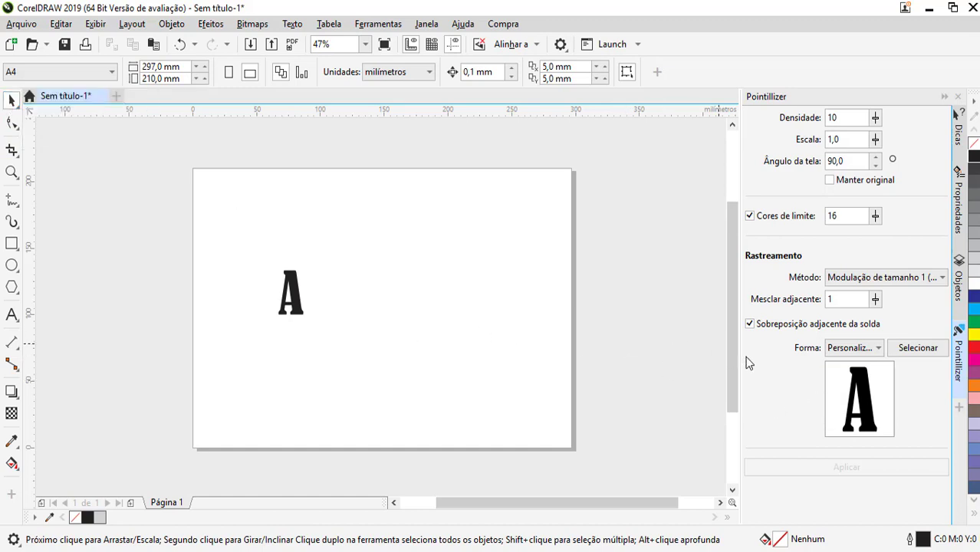
Move the A off the page left and draw a tall light grey, outline-free rectangle
{"action": "left_click_drag", "start_coordinate": [291, 292], "coordinate": [102, 228]}
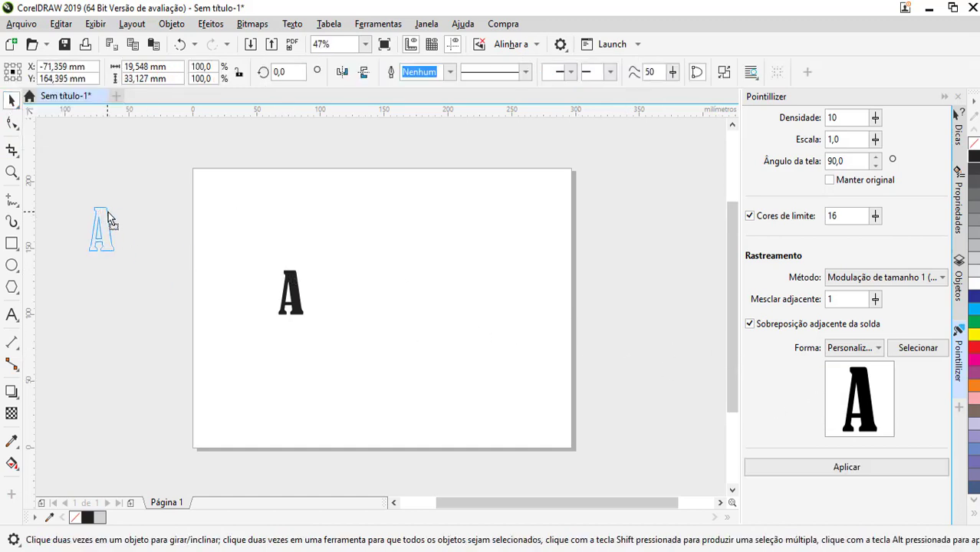
{"action": "left_click", "coordinate": [12, 243]}
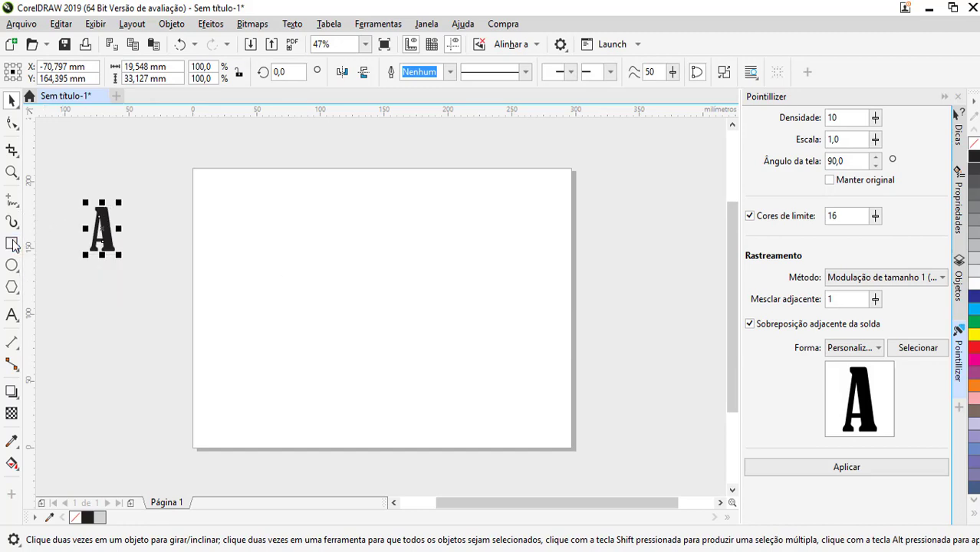
{"action": "left_click_drag", "start_coordinate": [308, 209], "coordinate": [466, 415]}
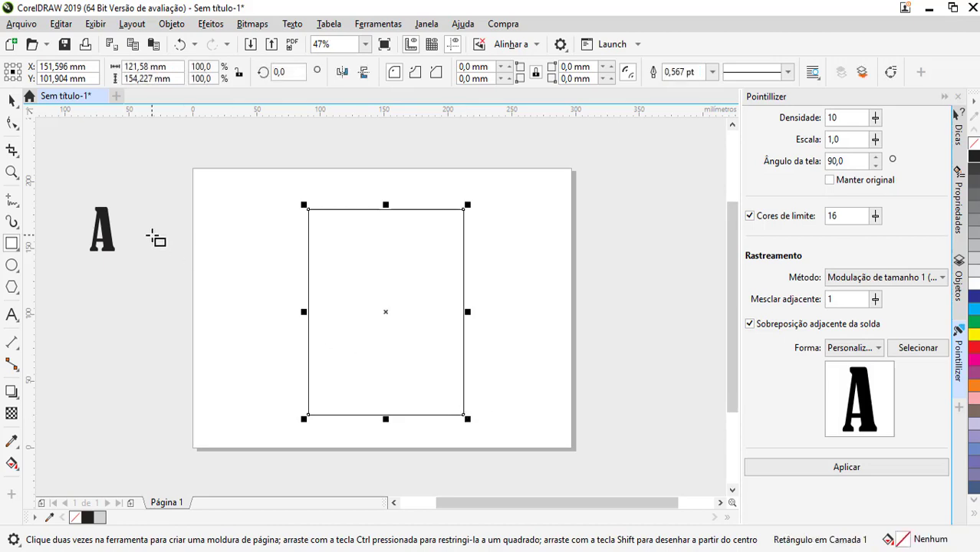
{"action": "left_click", "coordinate": [12, 100]}
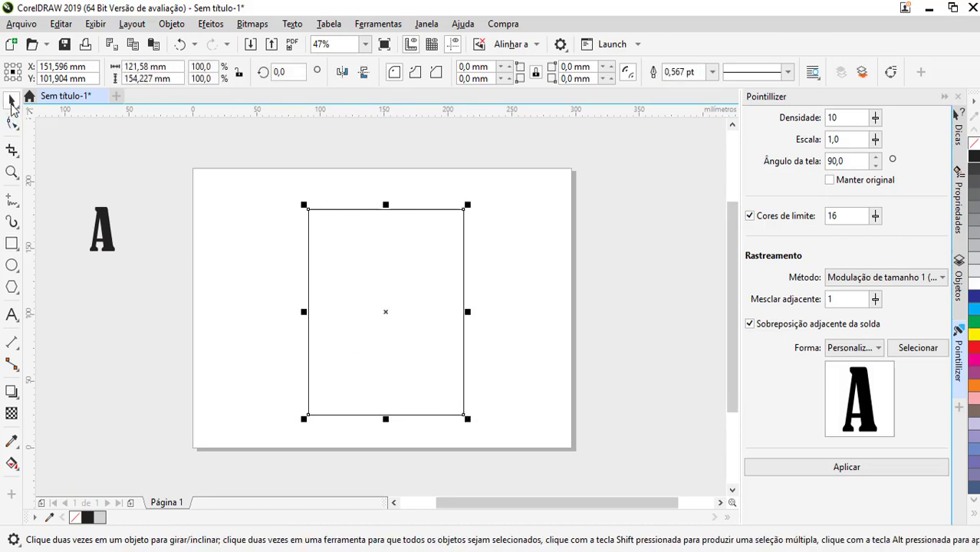
{"action": "left_click", "coordinate": [973, 260]}
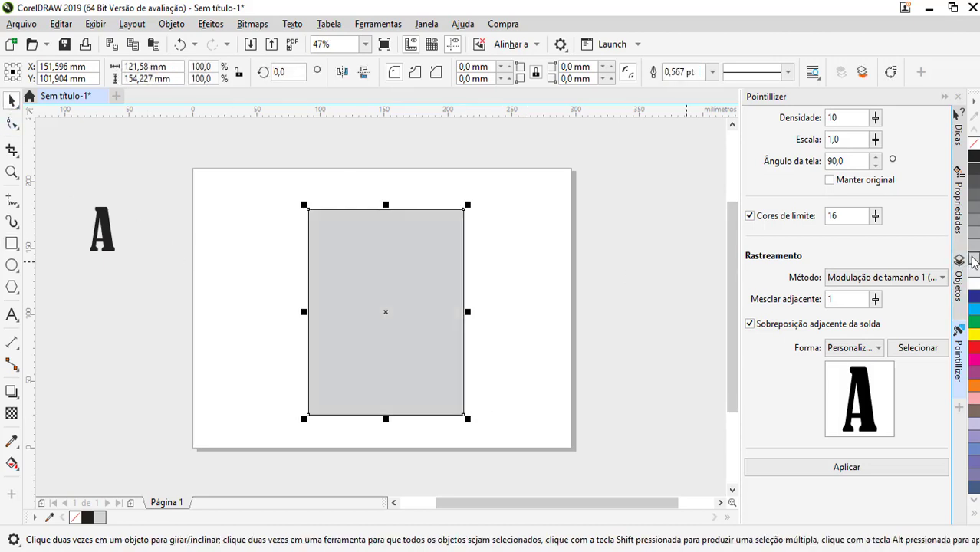
{"action": "right_click", "coordinate": [975, 150]}
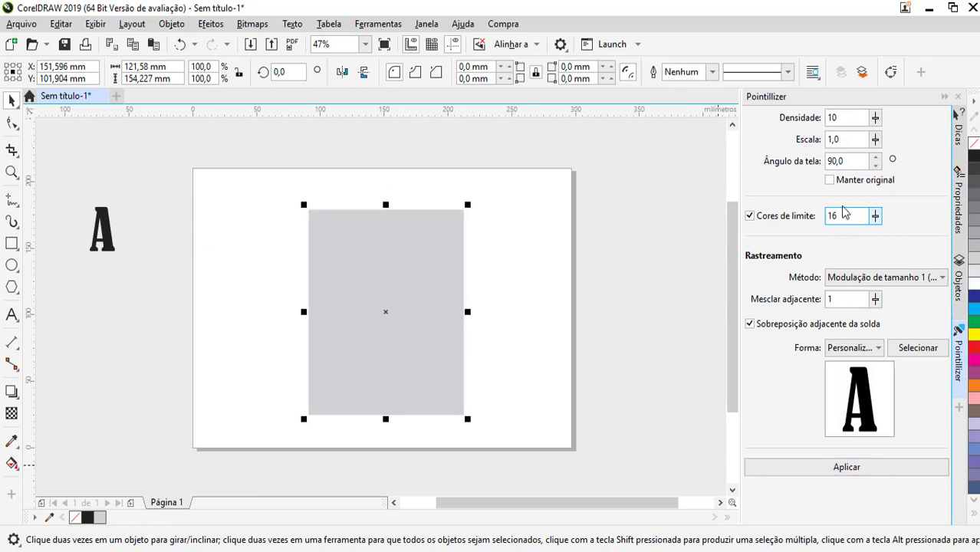
Change the Pointillizer screen angle to 30
{"action": "left_click", "coordinate": [832, 160]}
{"action": "key", "text": "BackSpace"}
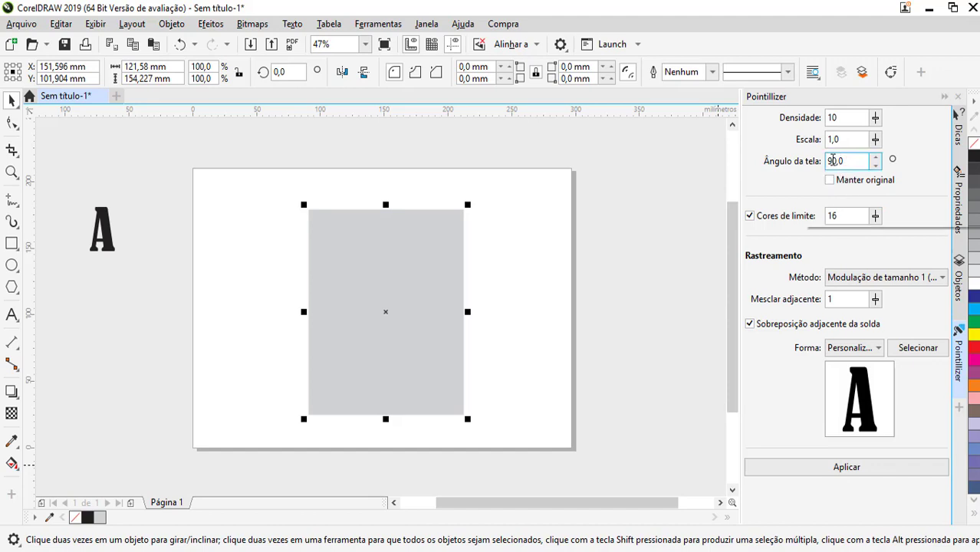
{"action": "type", "text": "3"}
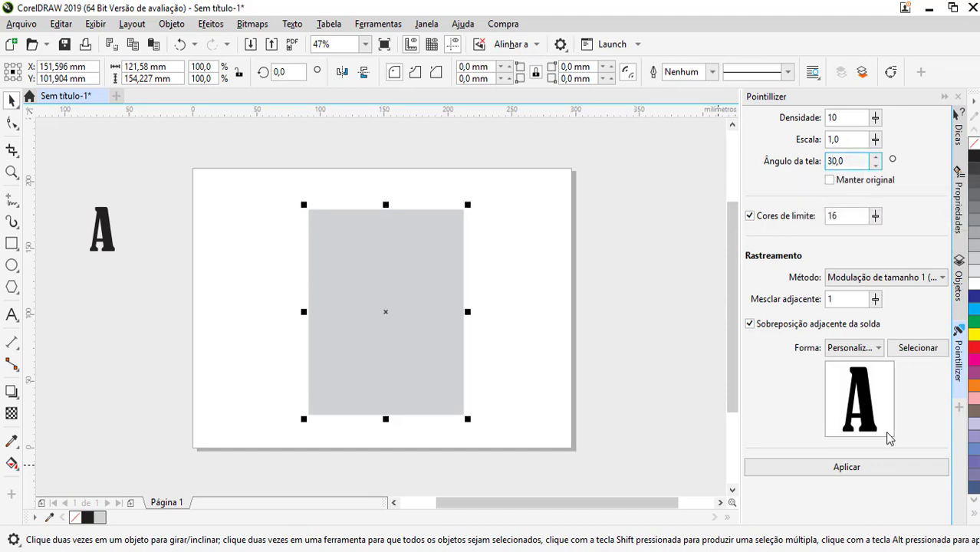
Apply the A-shaped Pointillizer at 30° and zoom in to inspect the individual letter A shapes
{"action": "left_click", "coordinate": [871, 469]}
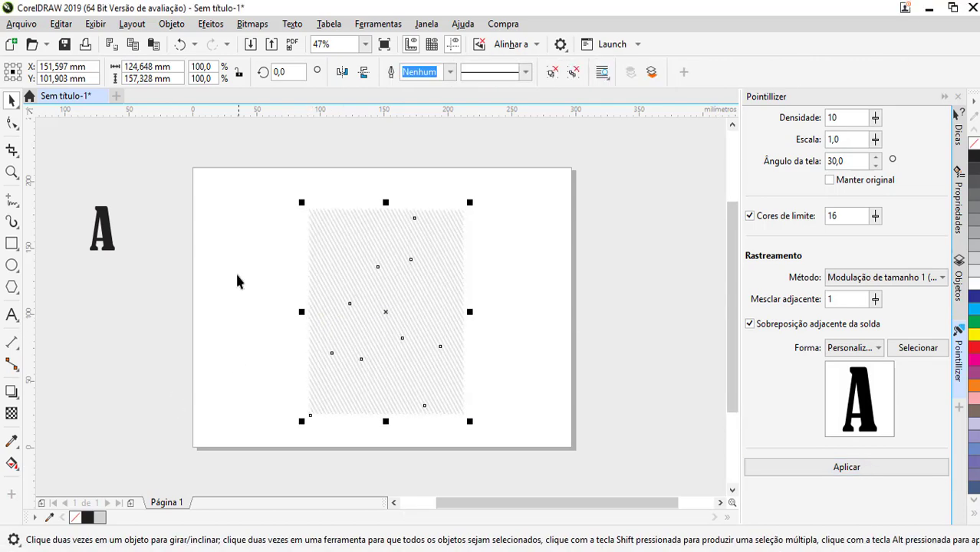
{"action": "key", "text": "z"}
{"action": "left_click", "coordinate": [413, 300]}
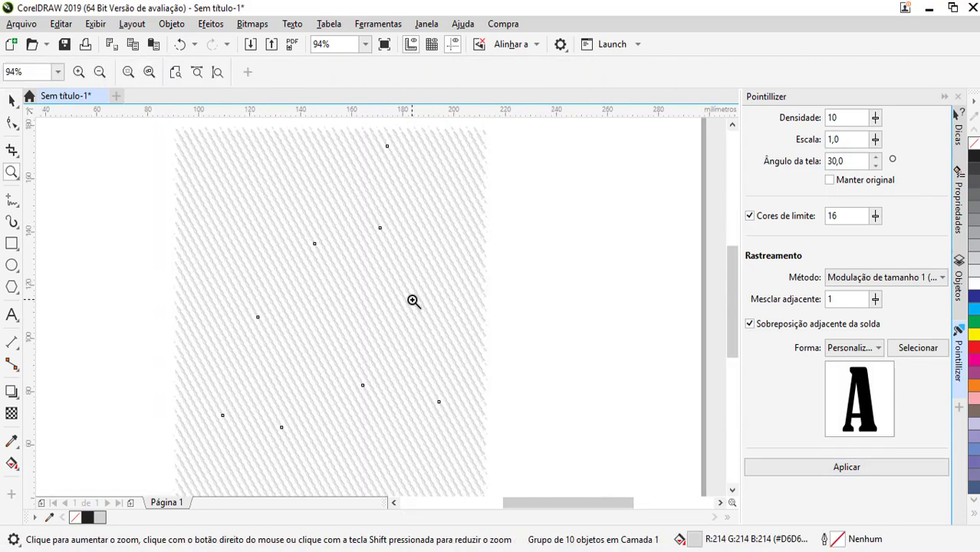
{"action": "left_click", "coordinate": [412, 301]}
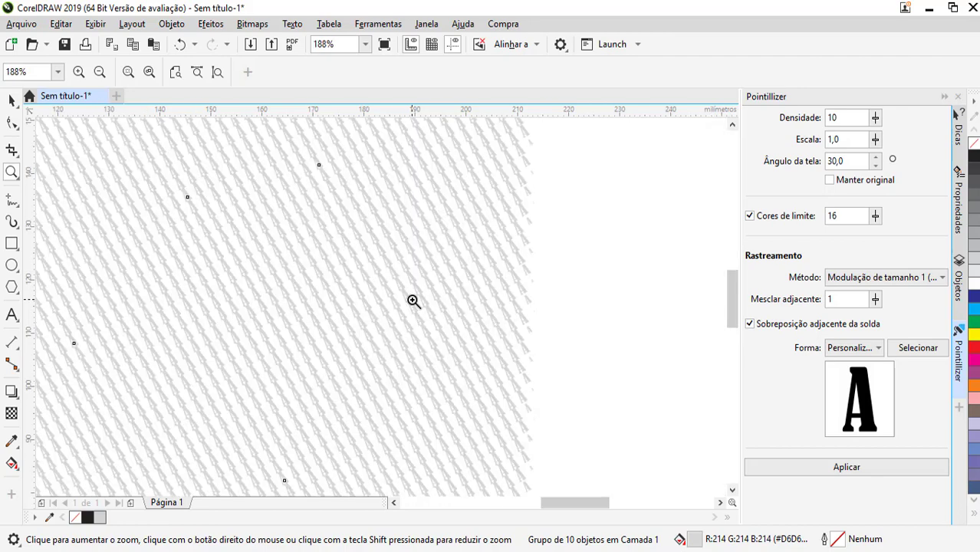
{"action": "left_click", "coordinate": [413, 300]}
{"action": "left_click", "coordinate": [412, 300]}
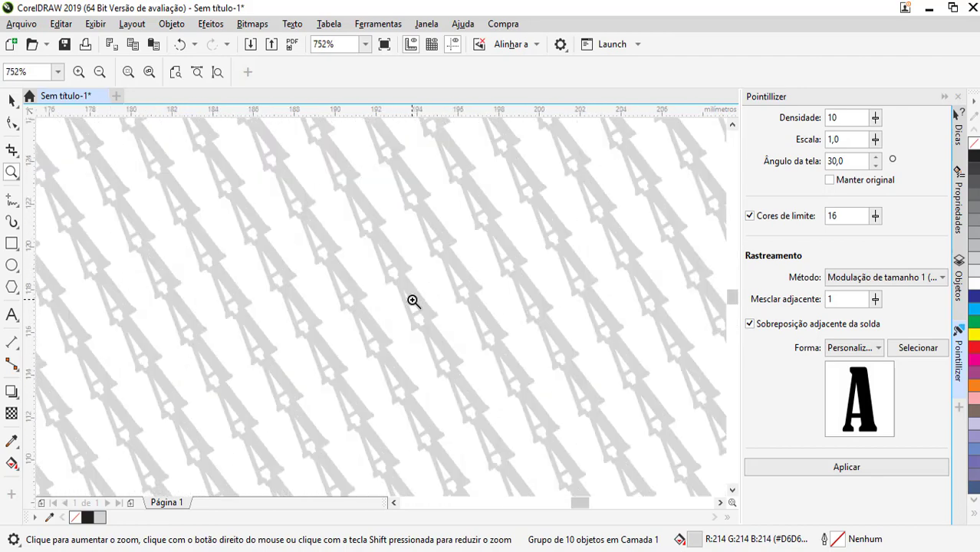
{"action": "left_click", "coordinate": [412, 300], "text": "shift"}
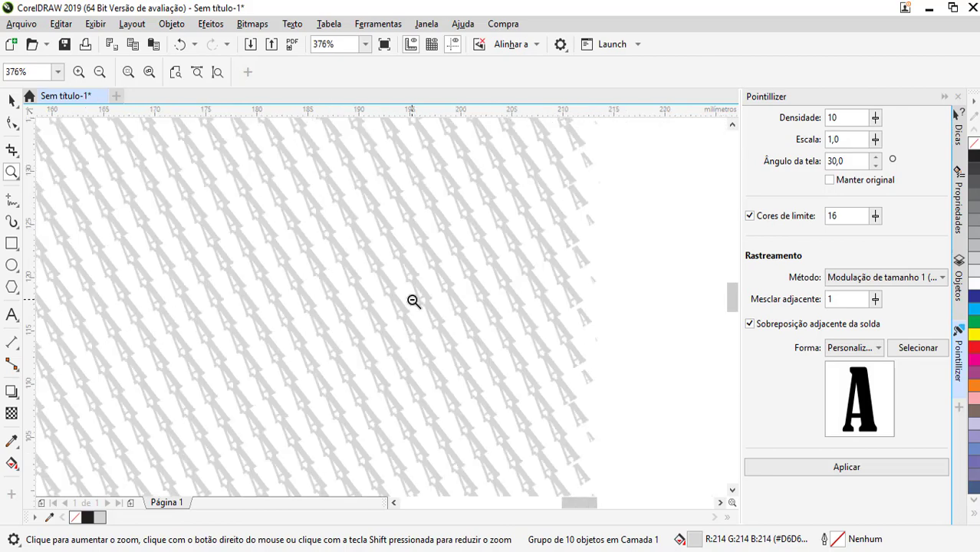
{"action": "left_click", "coordinate": [412, 301], "text": "shift"}
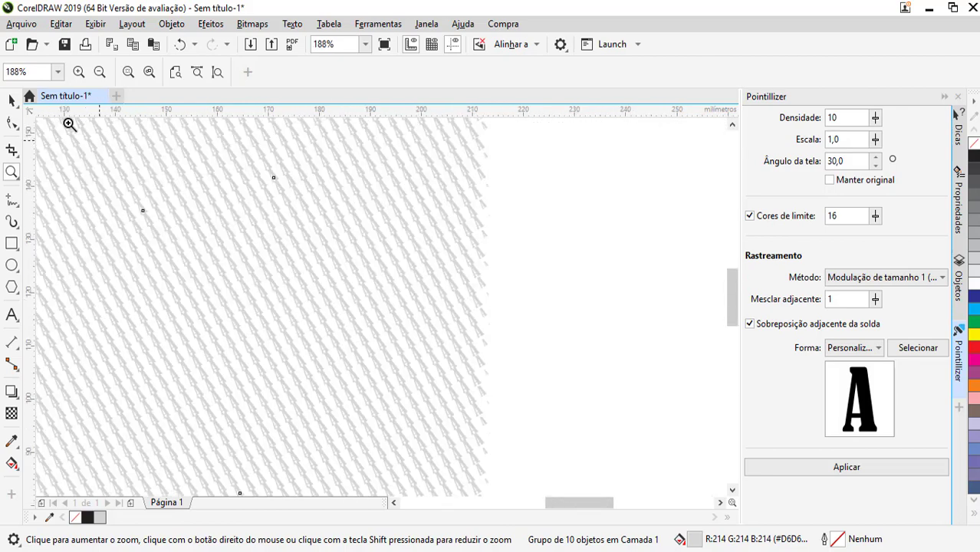
{"action": "left_click", "coordinate": [14, 101]}
{"action": "key", "text": "F4"}
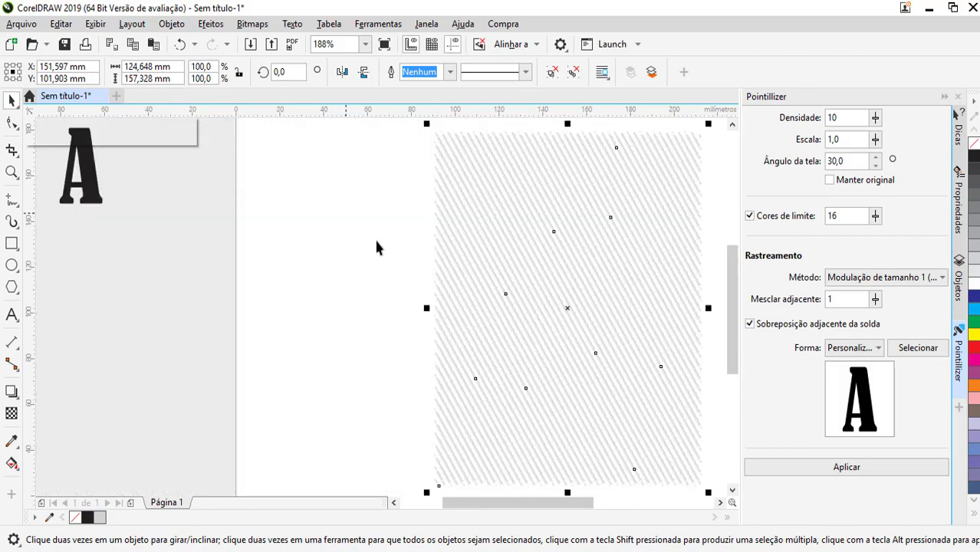
{"action": "left_click", "coordinate": [364, 281]}
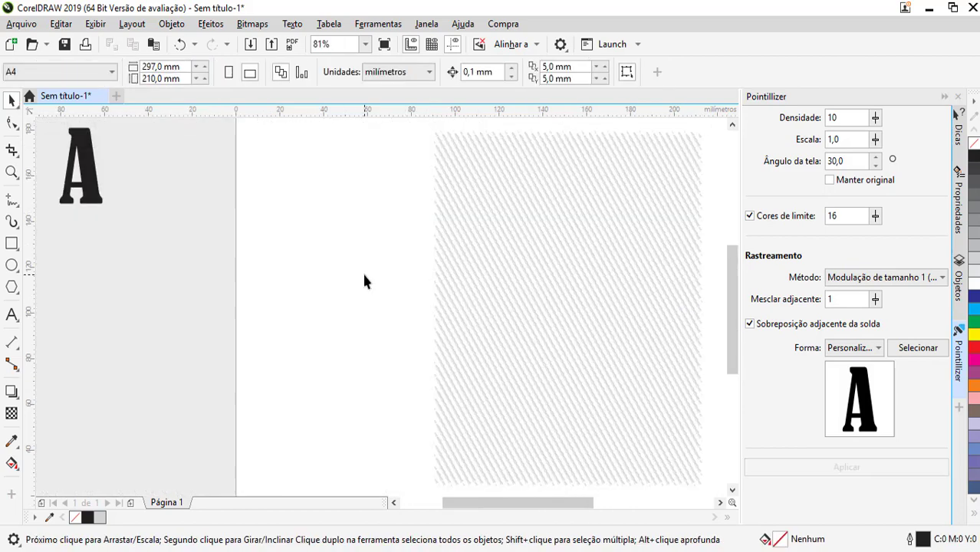